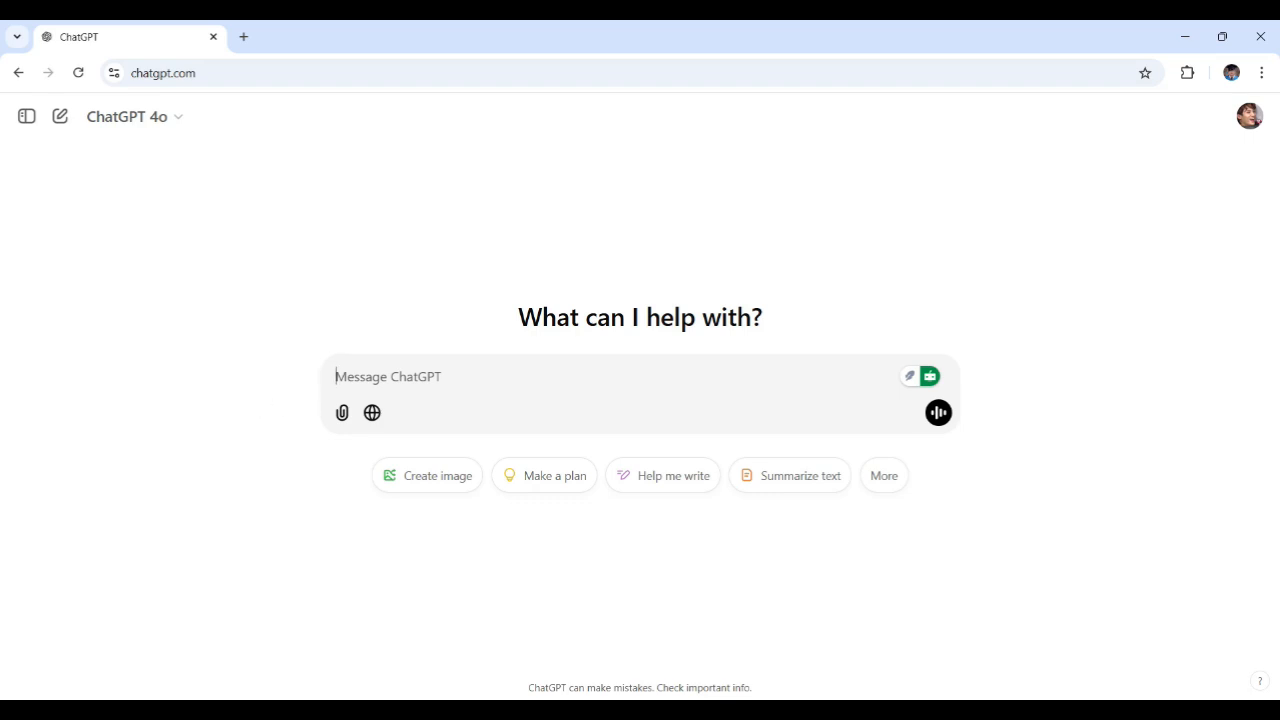
# - Request a persuasive speech outline on promoting mental health awareness in schools, with an engaging introduction, three key arguments with evidence, and a powerful conclusion
pyautogui.write('I need a persuasive speech outline on the topic of promoting mental health awareness in schools. Include an engaging introduction, three key arguments with evidence, and a powerful conclusion.')
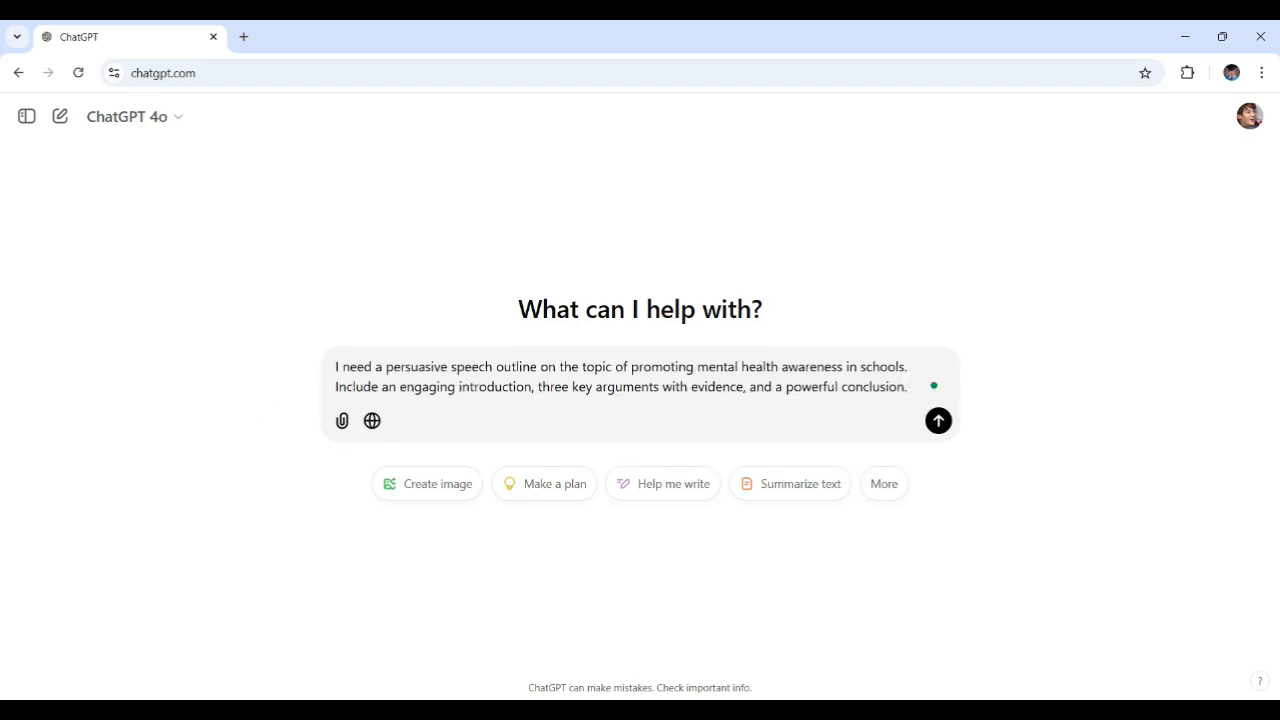
pyautogui.moveTo(386, 366); pyautogui.dragTo(537, 366)
pyautogui.moveTo(631, 366)
pyautogui.mouseDown()
pyautogui.moveTo(712, 386)
pyautogui.moveTo(778, 366)
pyautogui.moveTo(907, 377)
pyautogui.mouseUp()
pyautogui.click(356, 386)
pyautogui.moveTo(399, 386); pyautogui.dragTo(662, 386)
pyautogui.click(705, 386)
pyautogui.doubleClick(698, 386)
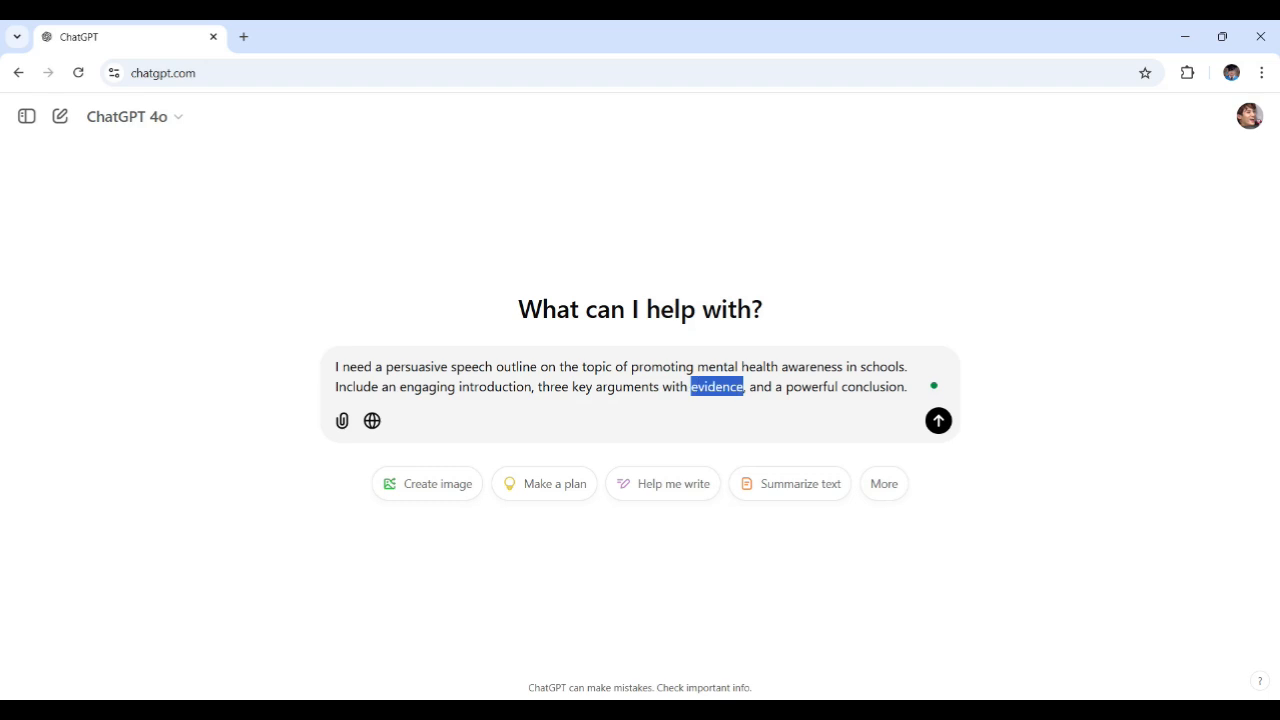
pyautogui.moveTo(786, 386); pyautogui.dragTo(886, 386)
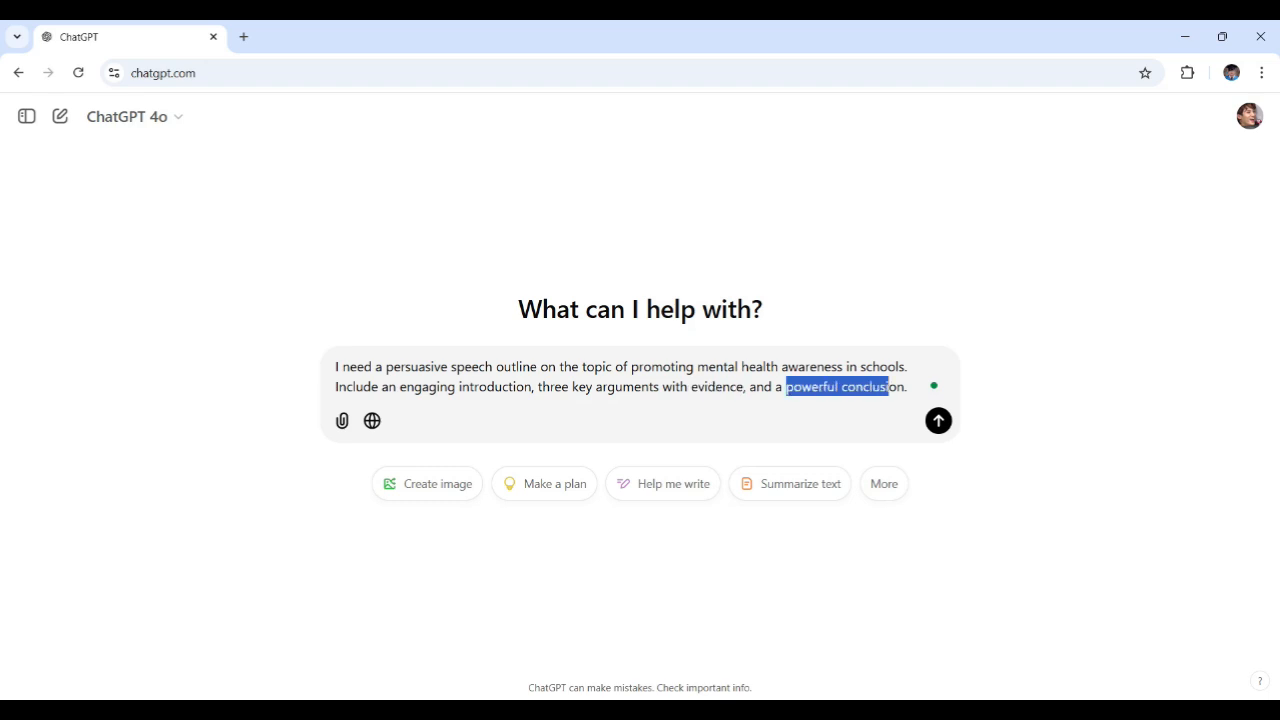
pyautogui.click(709, 366)
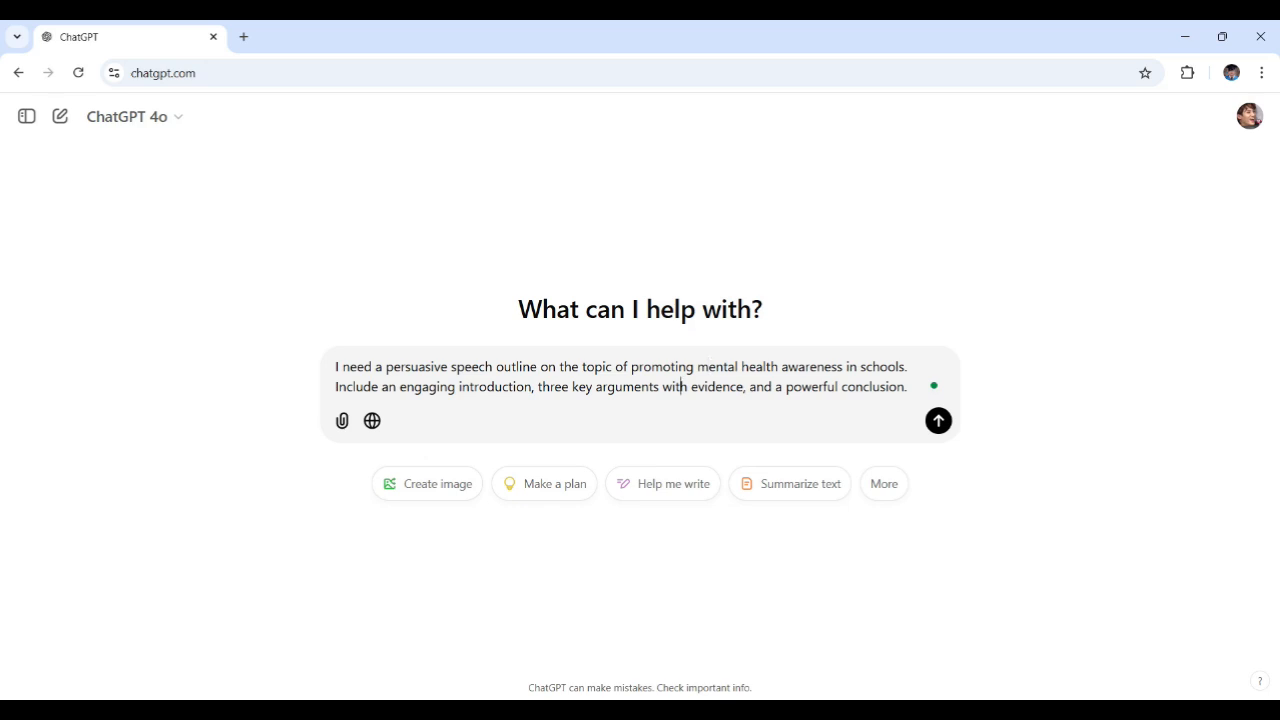
pyautogui.press('Return')
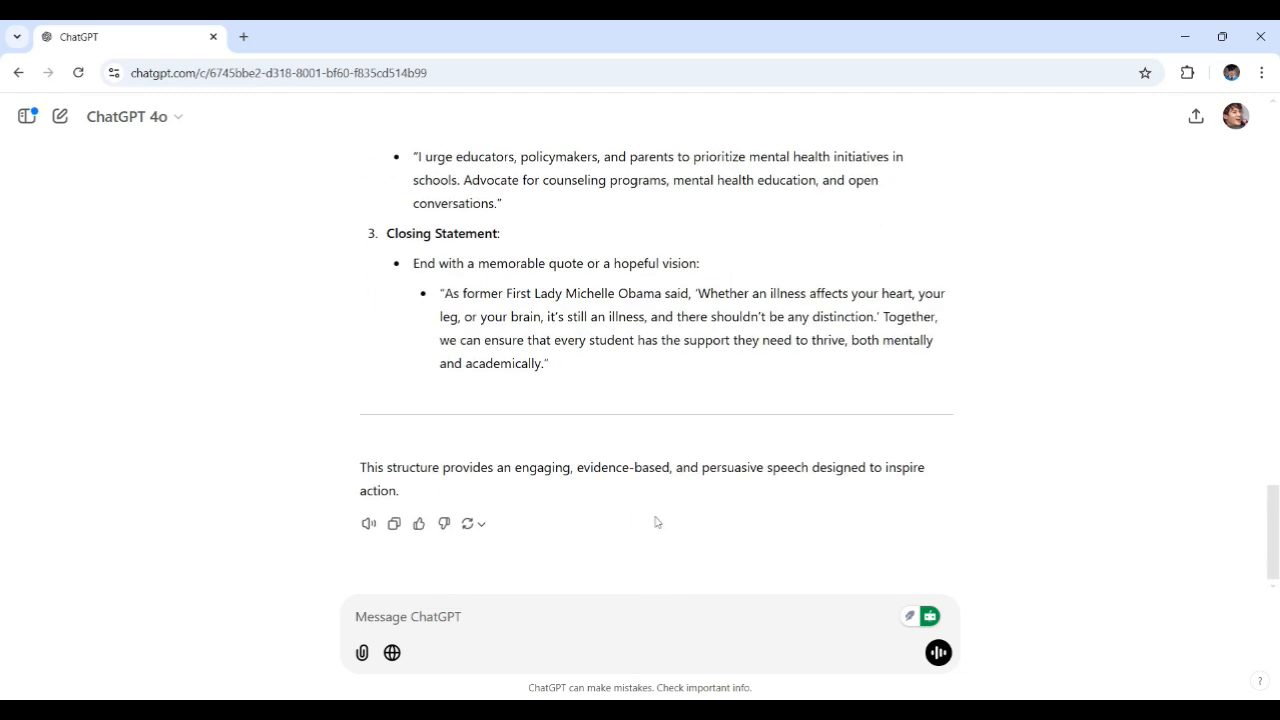
# - Review the generated speech outline from the closing statement back through the arguments to the introduction and title
pyautogui.scroll(3, 678, 545)
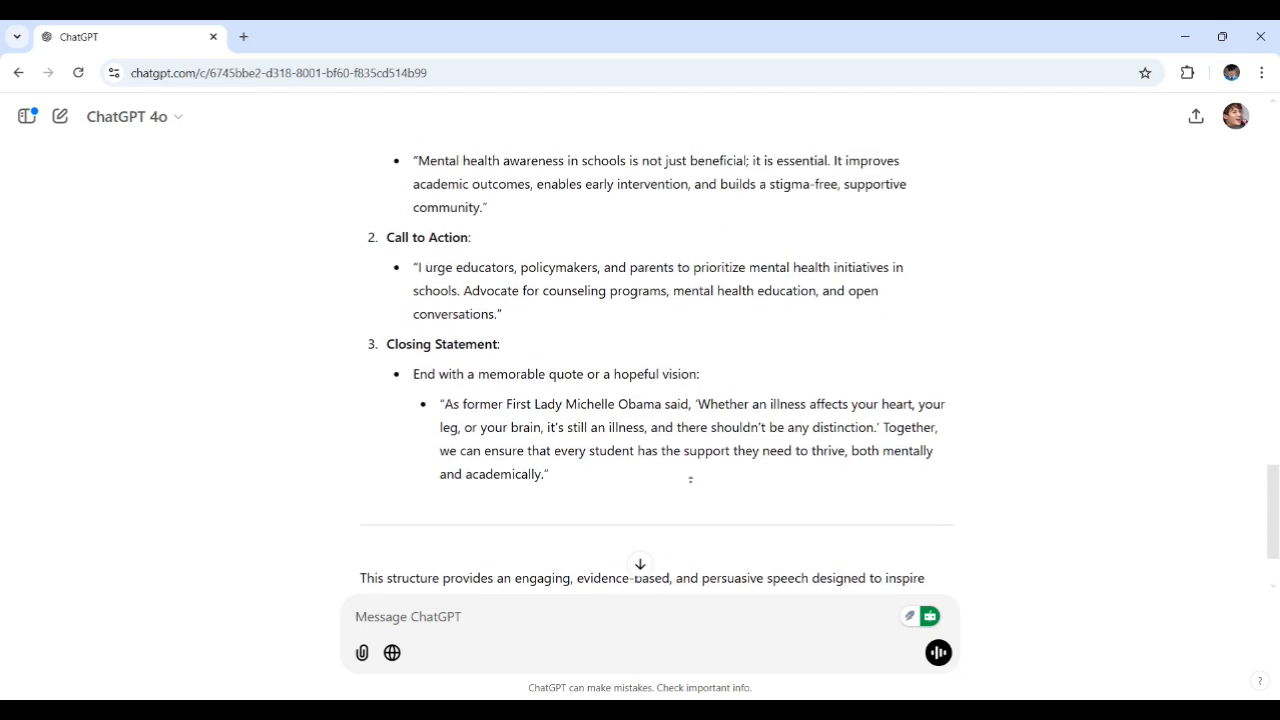
pyautogui.scroll(5, 683, 471)
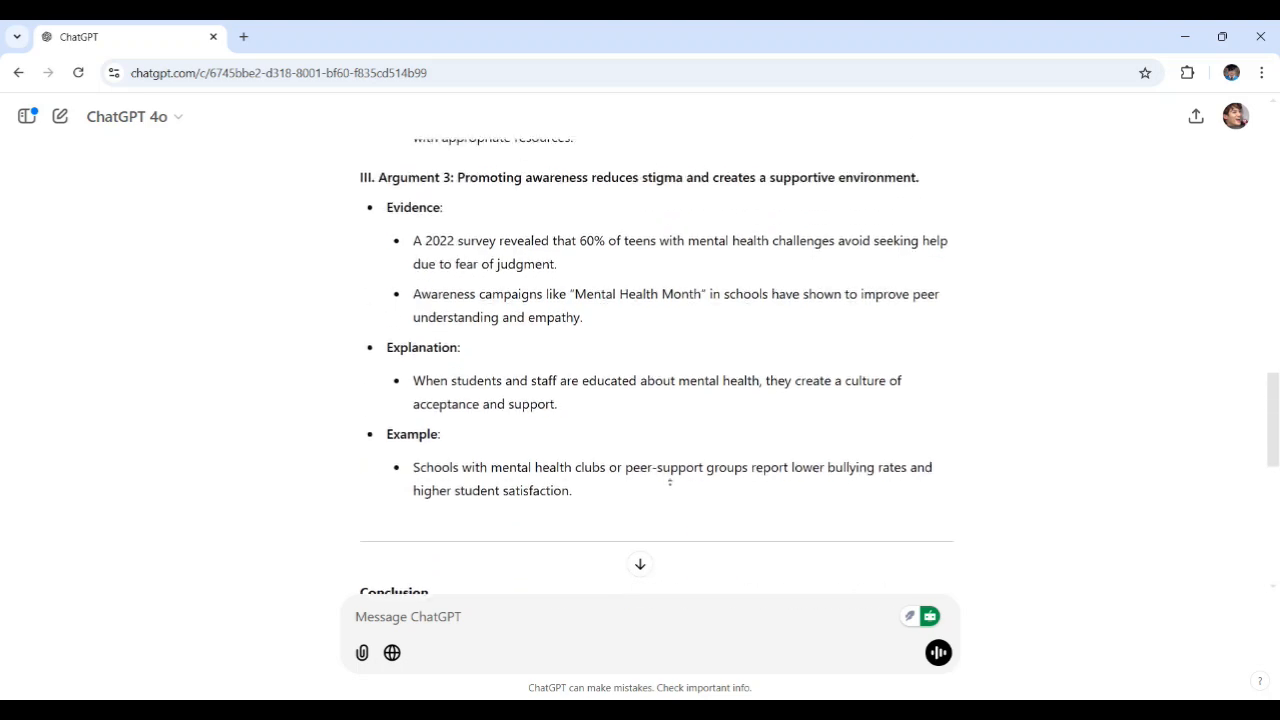
pyautogui.scroll(5, 676, 483)
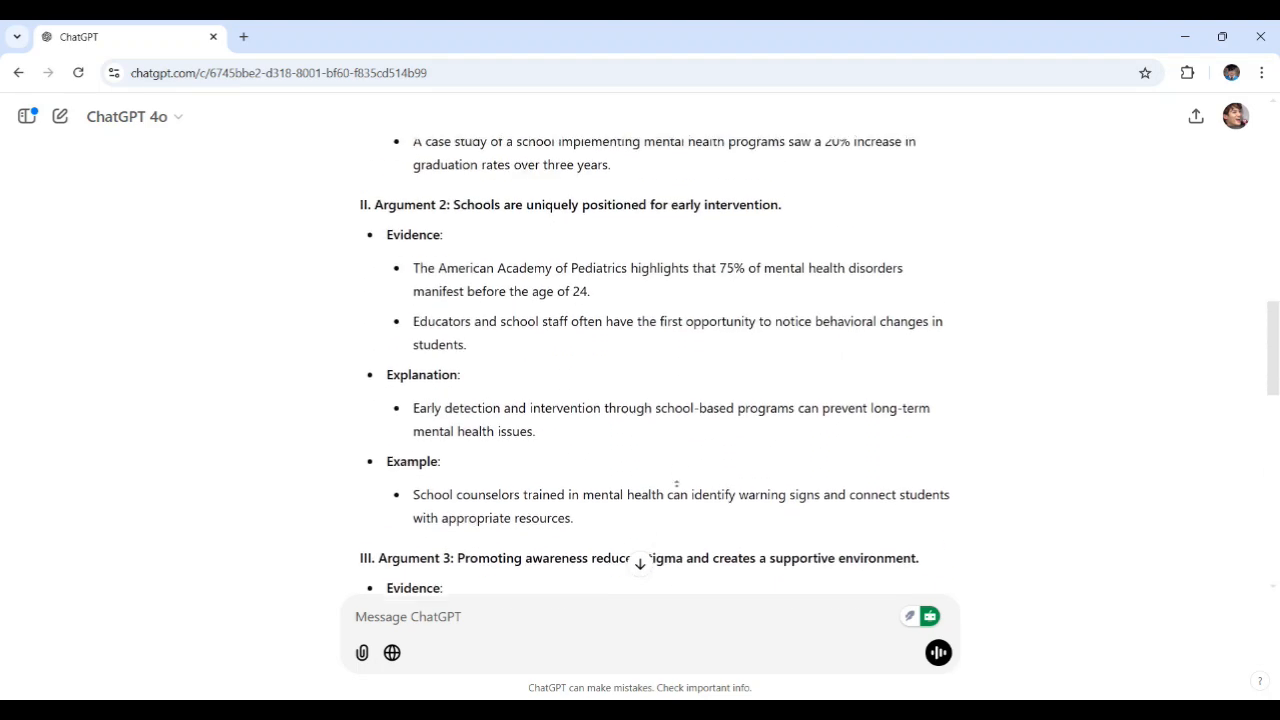
pyautogui.scroll(3, 675, 476)
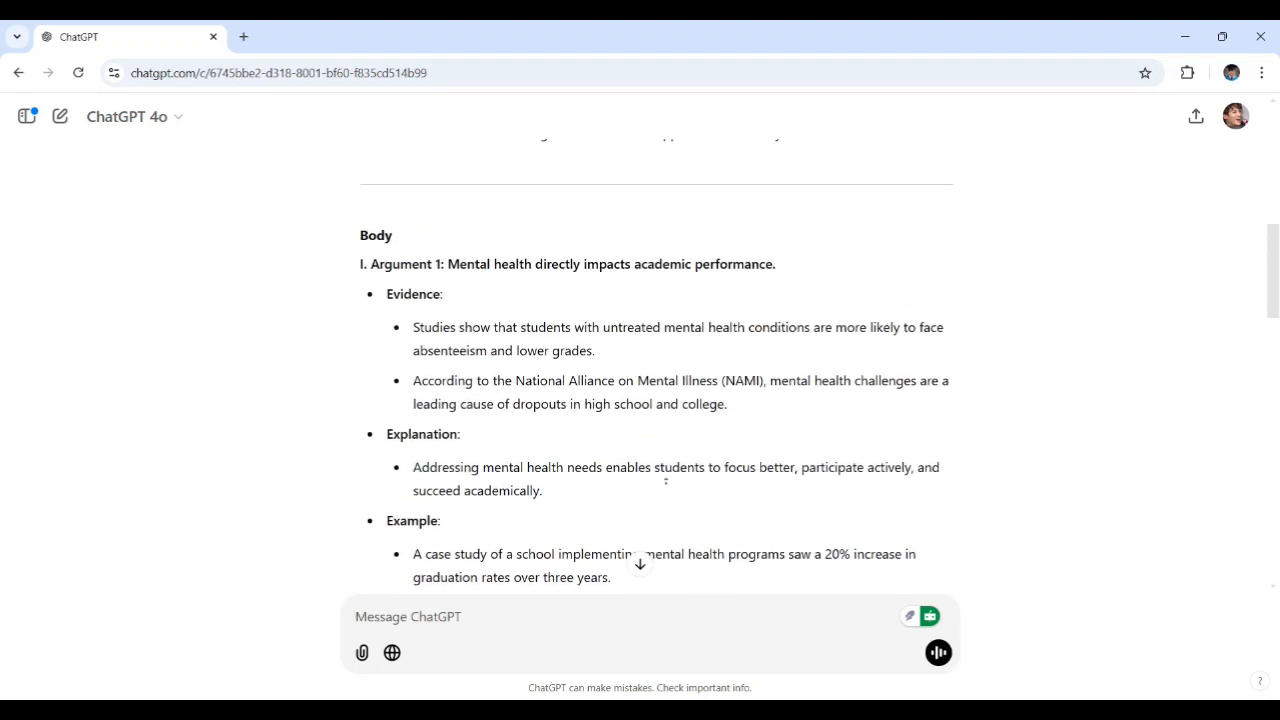
pyautogui.scroll(2, 673, 448)
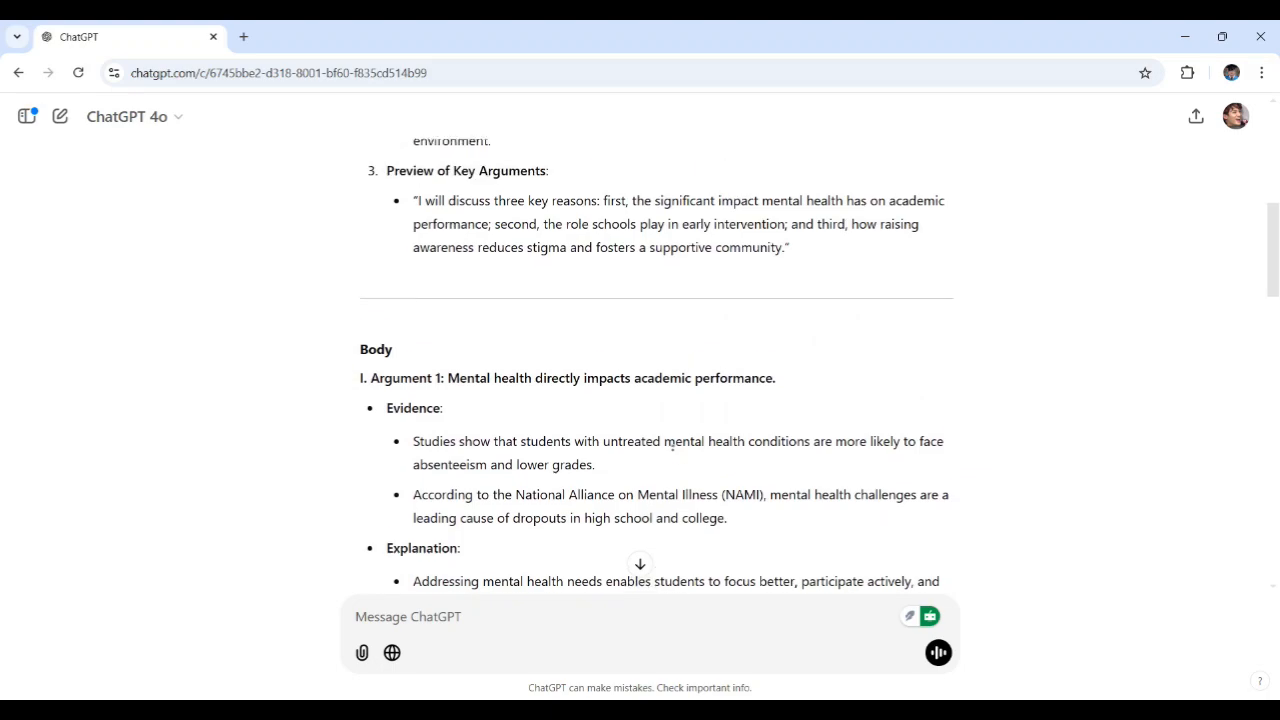
pyautogui.scroll(2, 673, 448)
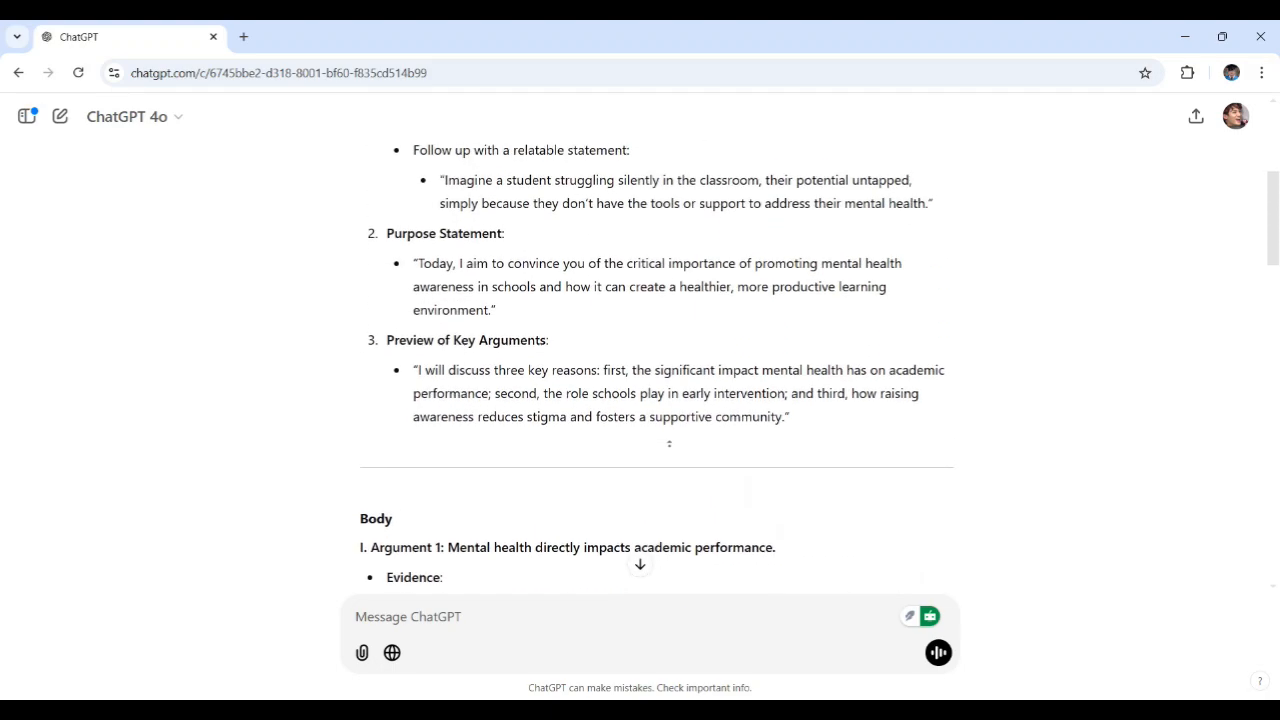
pyautogui.scroll(3, 671, 447)
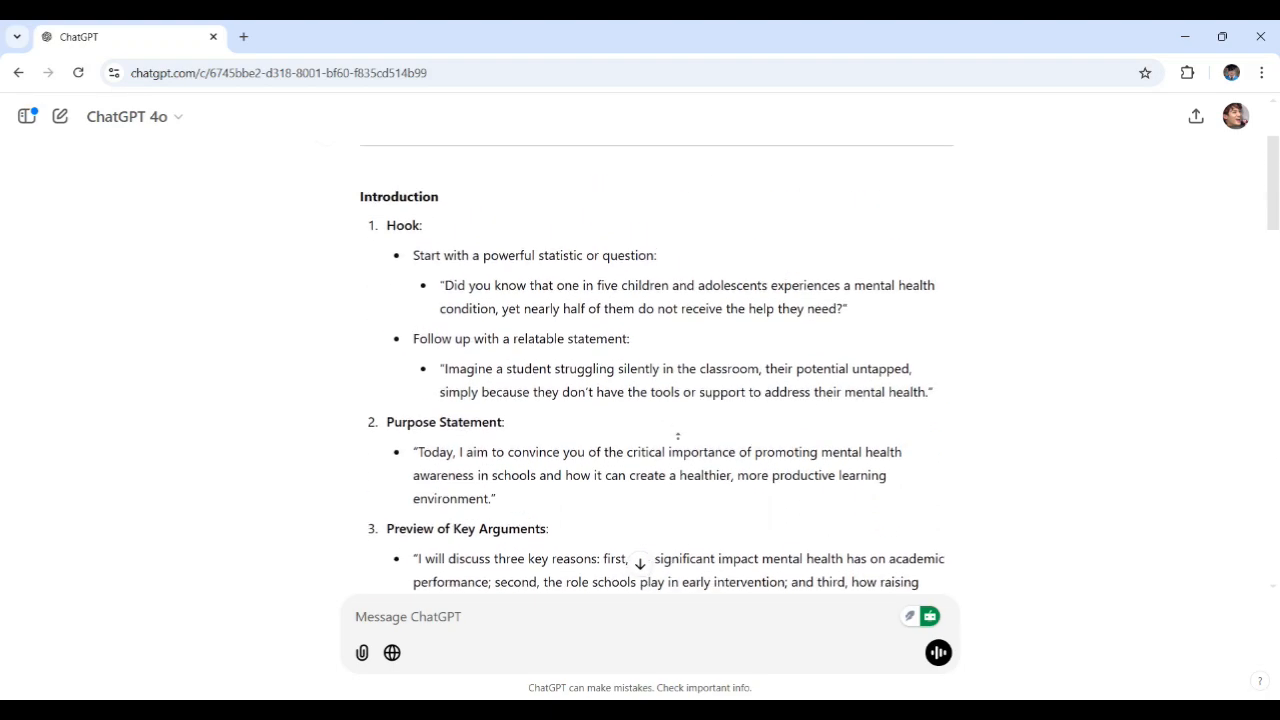
pyautogui.scroll(1, 669, 441)
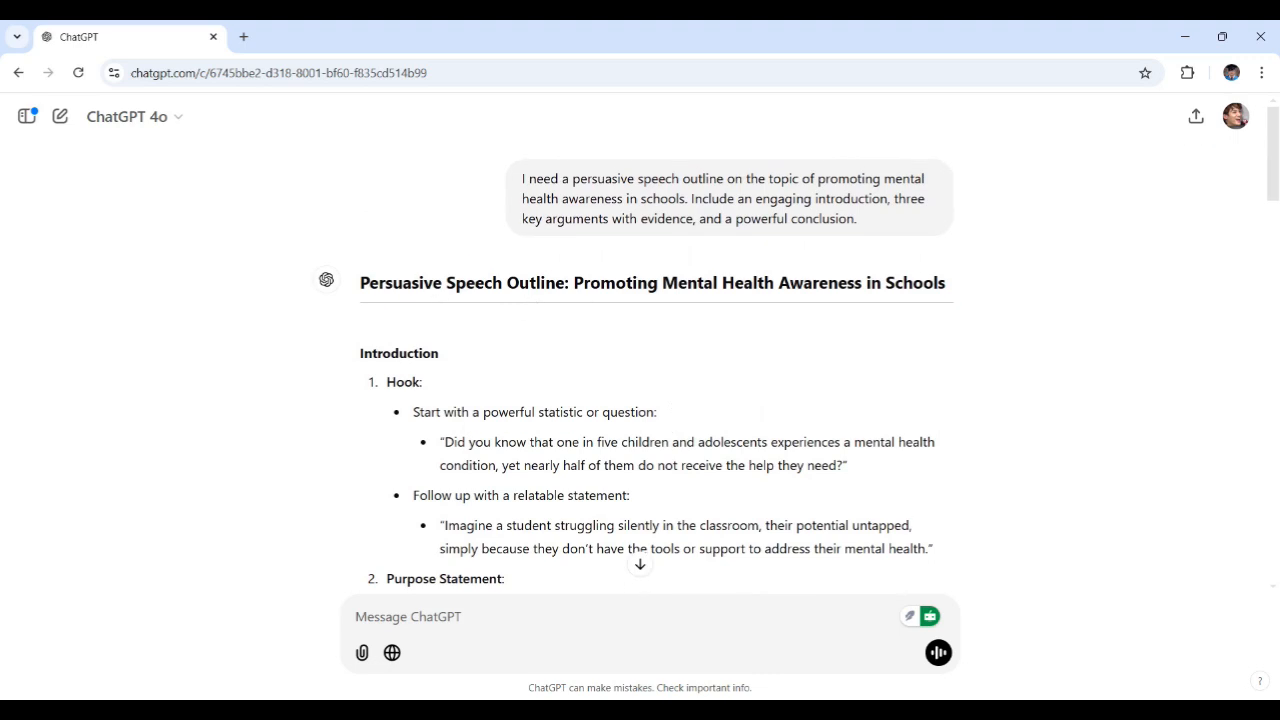
pyautogui.moveTo(507, 283); pyautogui.dragTo(566, 283)
pyautogui.click(658, 397)
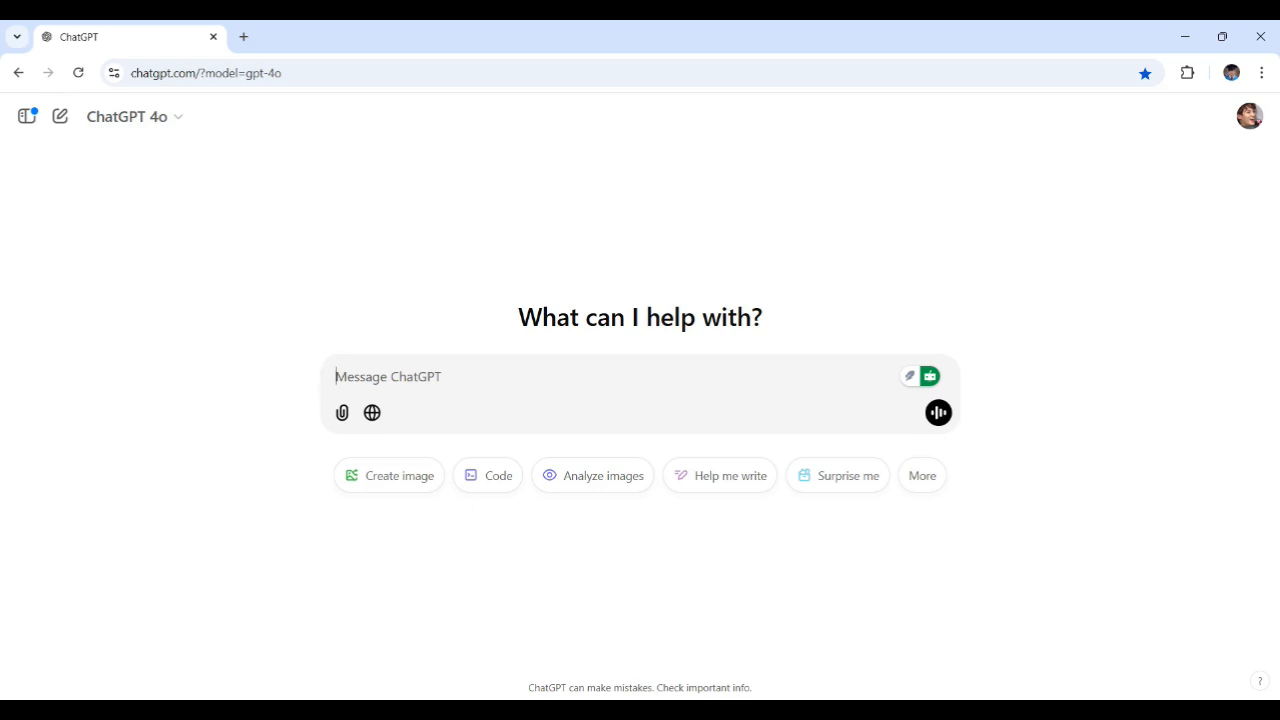
# - Ask the chatbot to act as a supportive audience for a speech introduction on mental health awareness in schools, providing realistic reactions and suggesting improvements
pyautogui.write('Act as a supportive audience for my speech introduction on mental health awareness in schools. Provide realistic reactions and suggest improvements.')
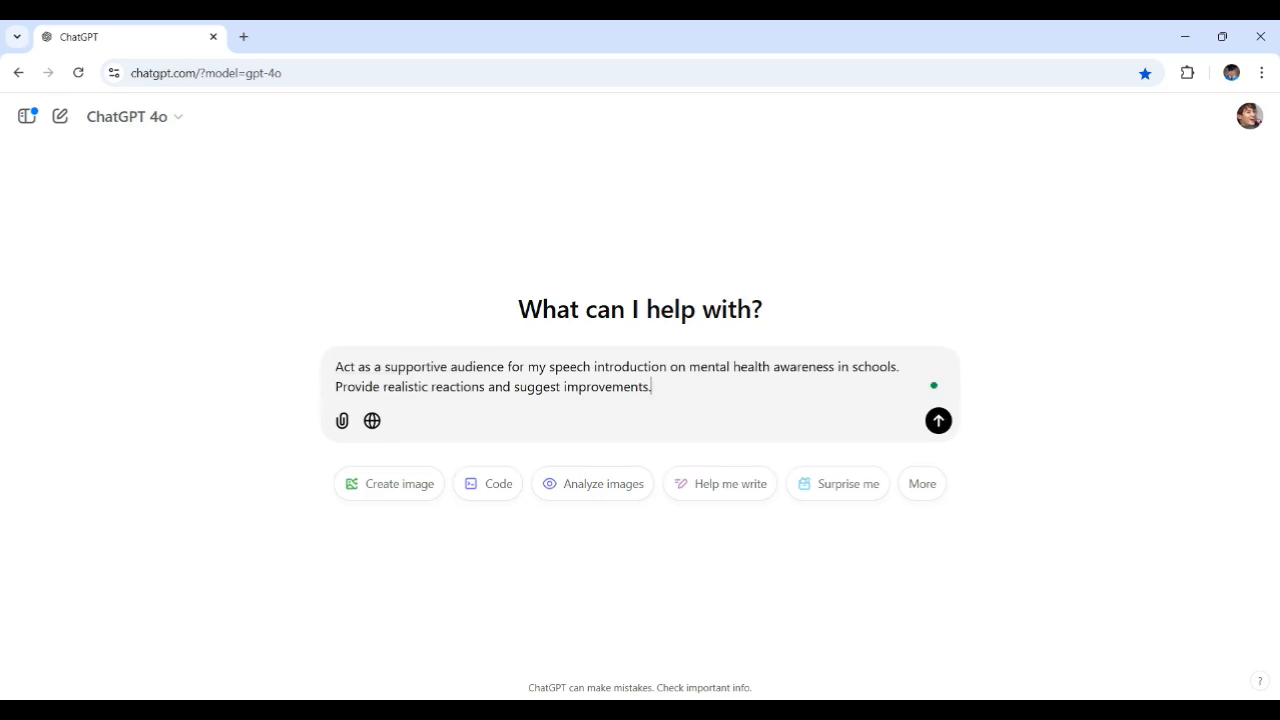
pyautogui.moveTo(385, 366); pyautogui.dragTo(666, 366)
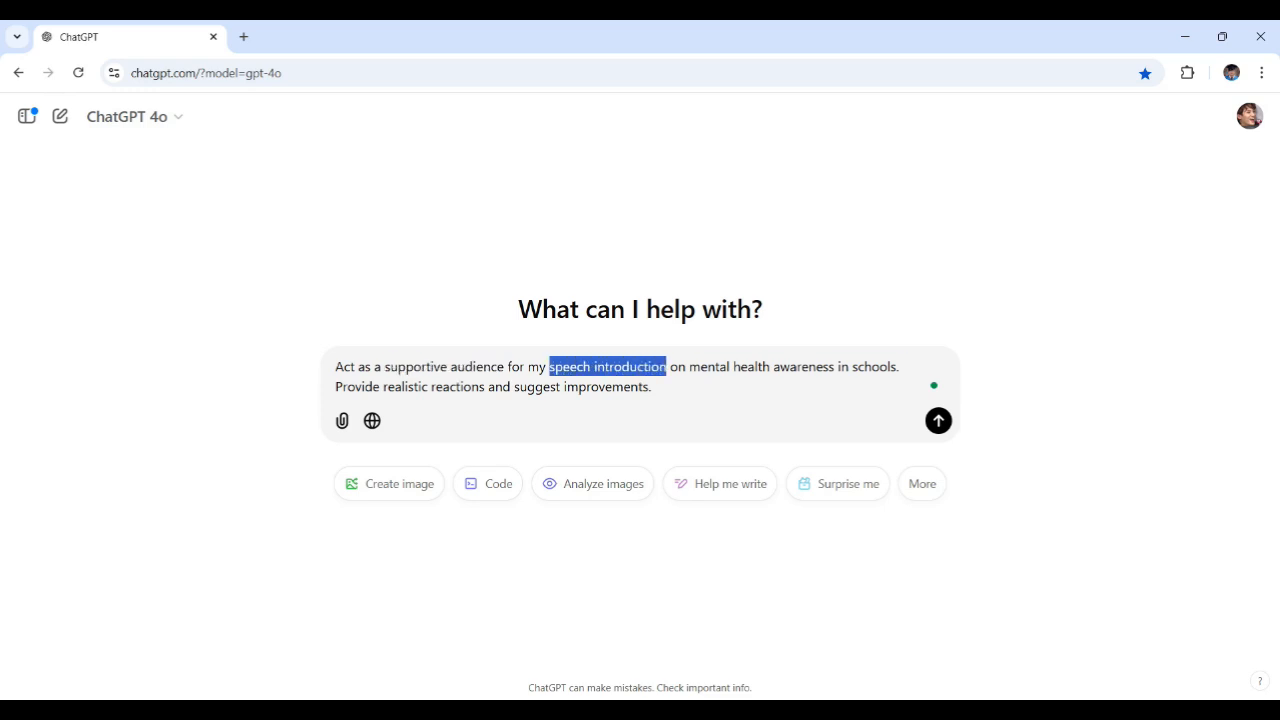
pyautogui.click(652, 386)
pyautogui.moveTo(689, 366); pyautogui.dragTo(888, 366)
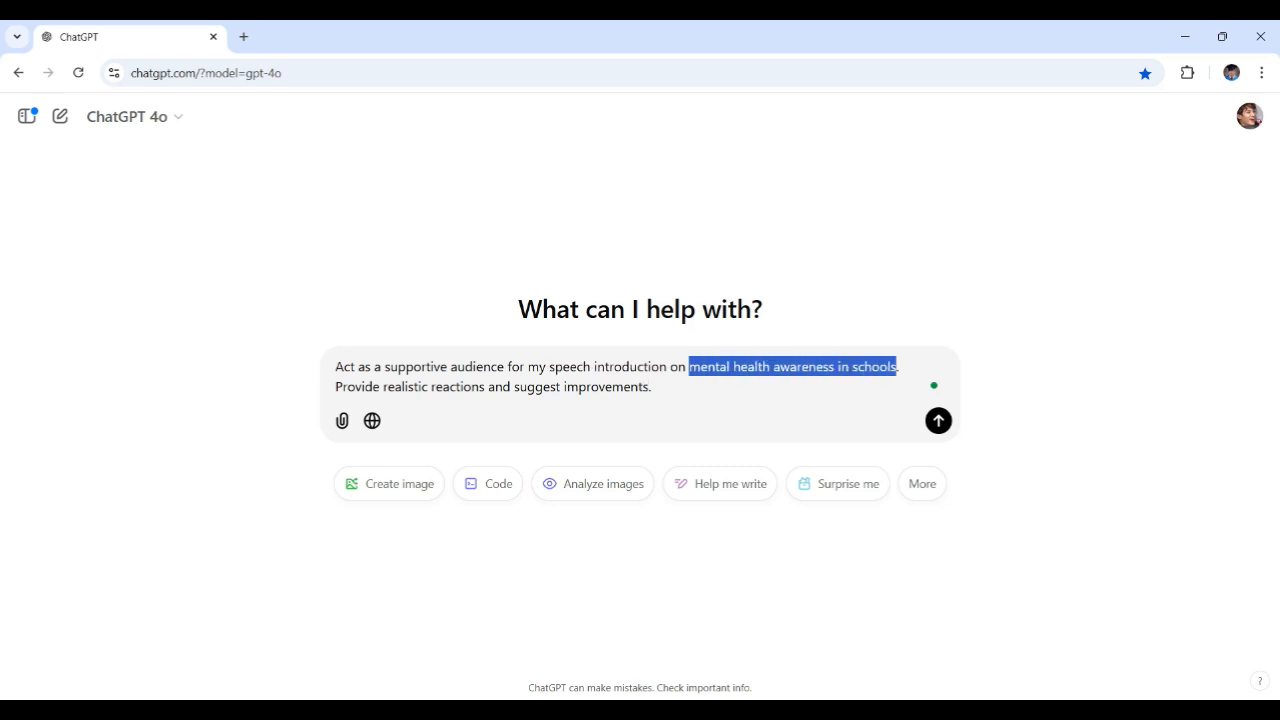
pyautogui.click(570, 366)
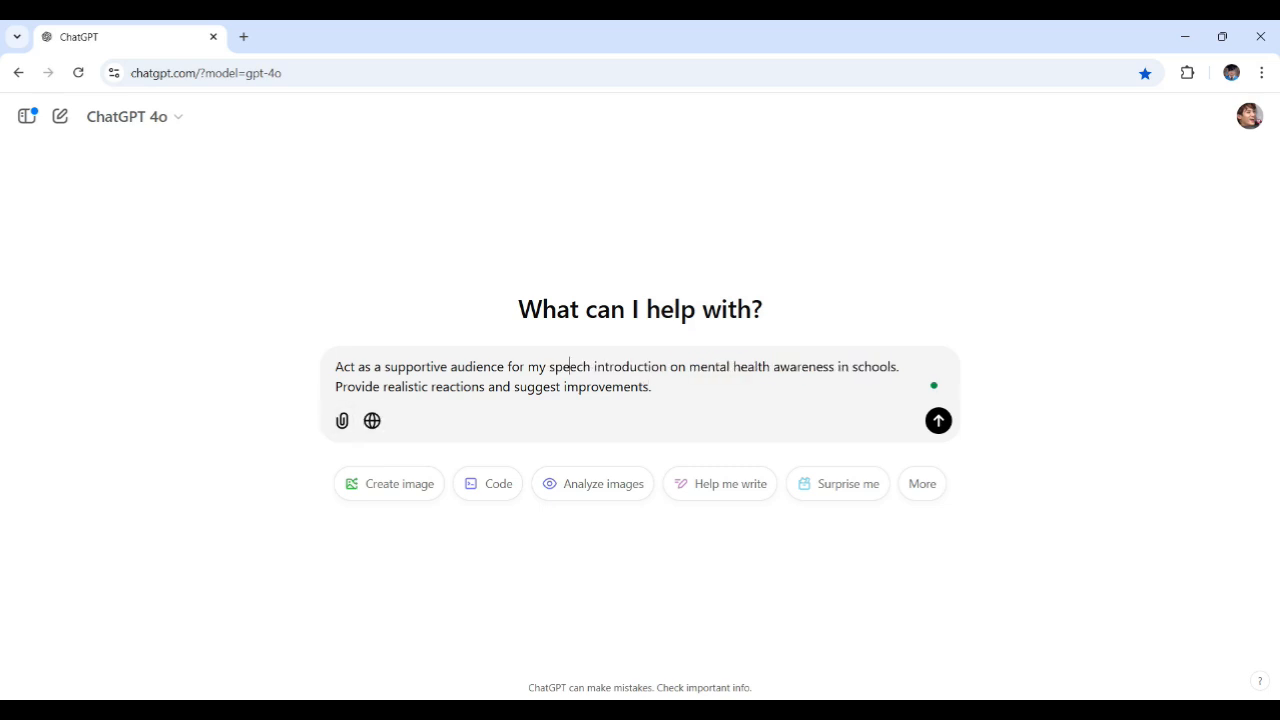
pyautogui.moveTo(336, 386); pyautogui.dragTo(652, 386)
pyautogui.click(652, 386)
pyautogui.press('Return')
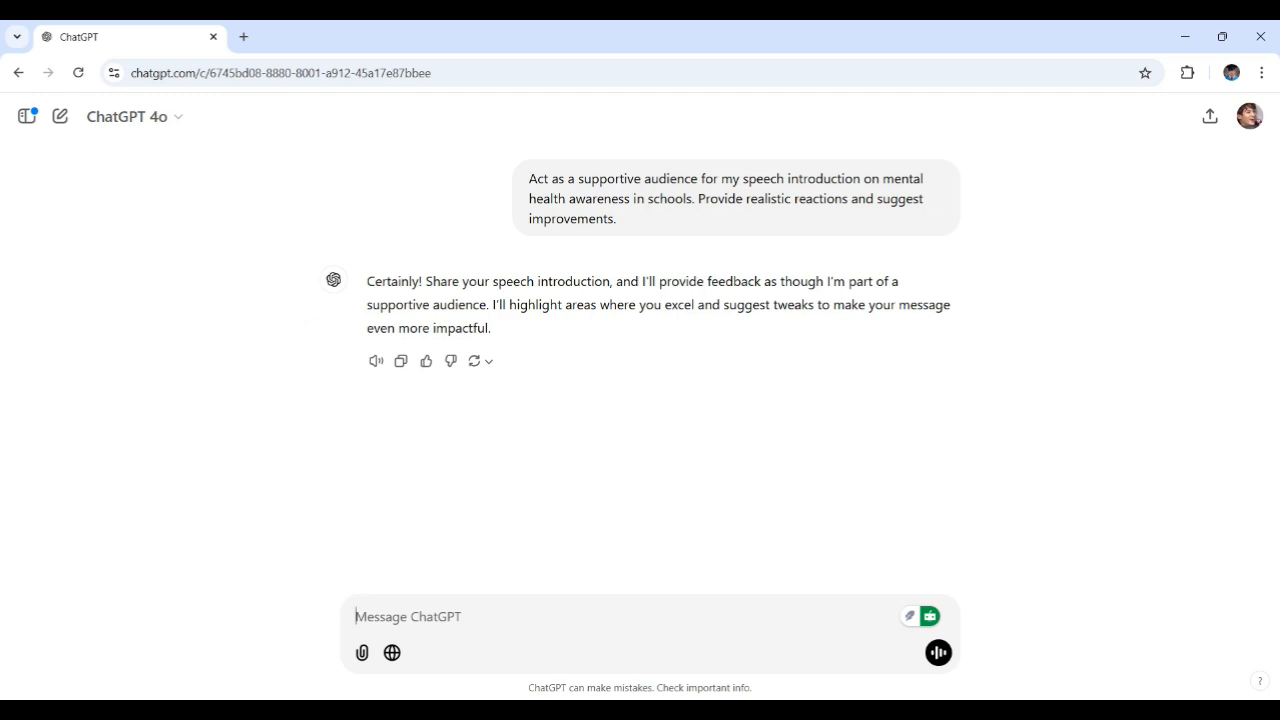
# - Paste the prepared speech introduction beginning "Good evening, everyone." as the reply and send it for audience feedback
pyautogui.moveTo(492, 281); pyautogui.dragTo(612, 281)
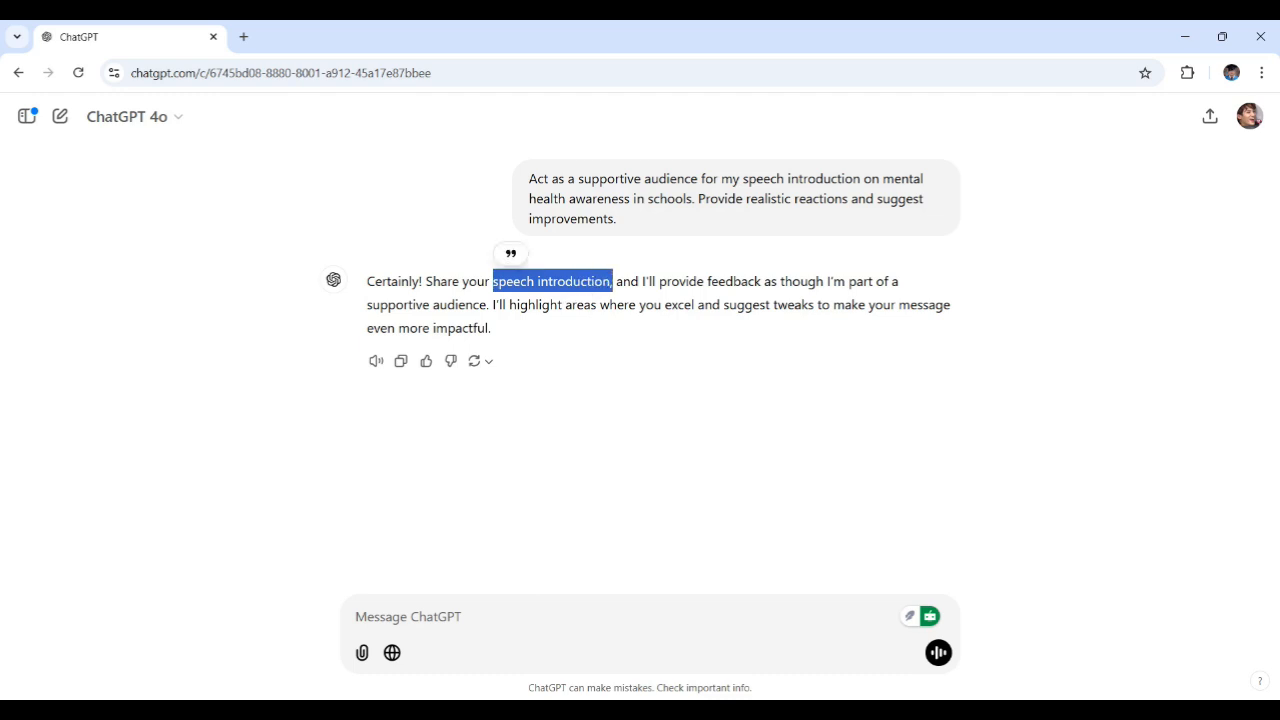
pyautogui.click(544, 330)
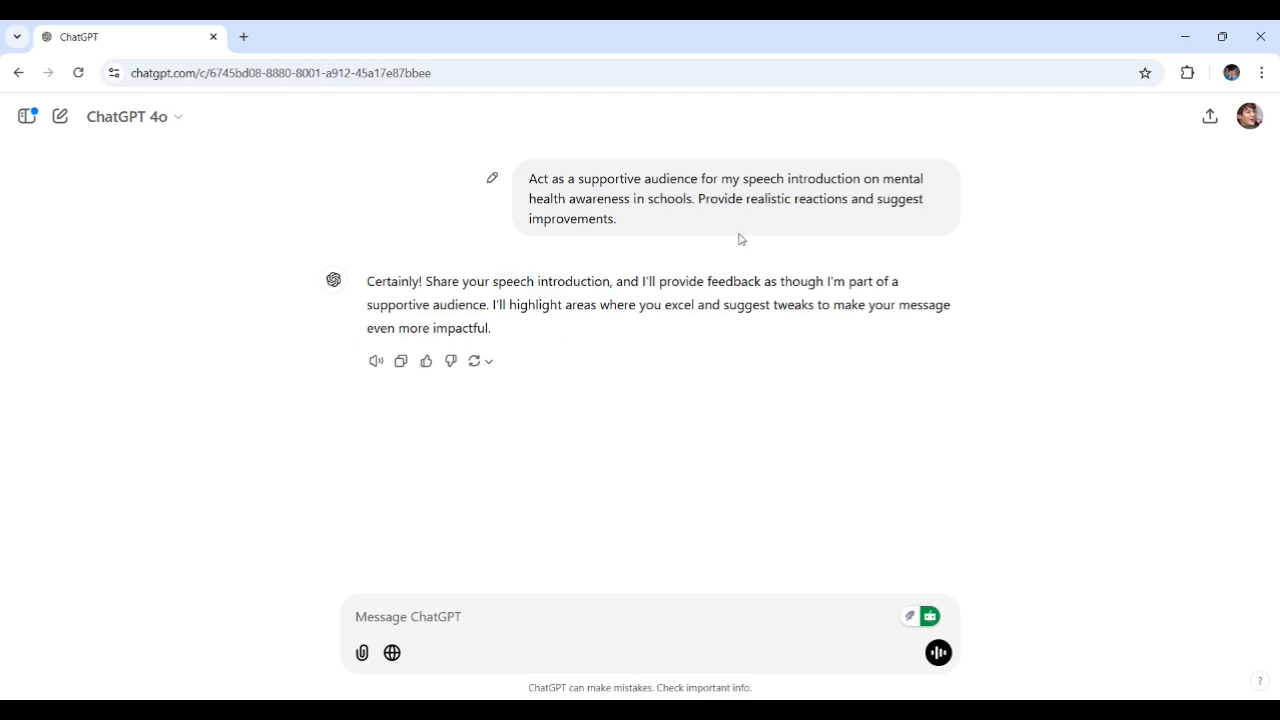
pyautogui.moveTo(694, 198); pyautogui.dragTo(883, 178)
pyautogui.click(748, 329)
pyautogui.hotkey('ctrl', 'v')
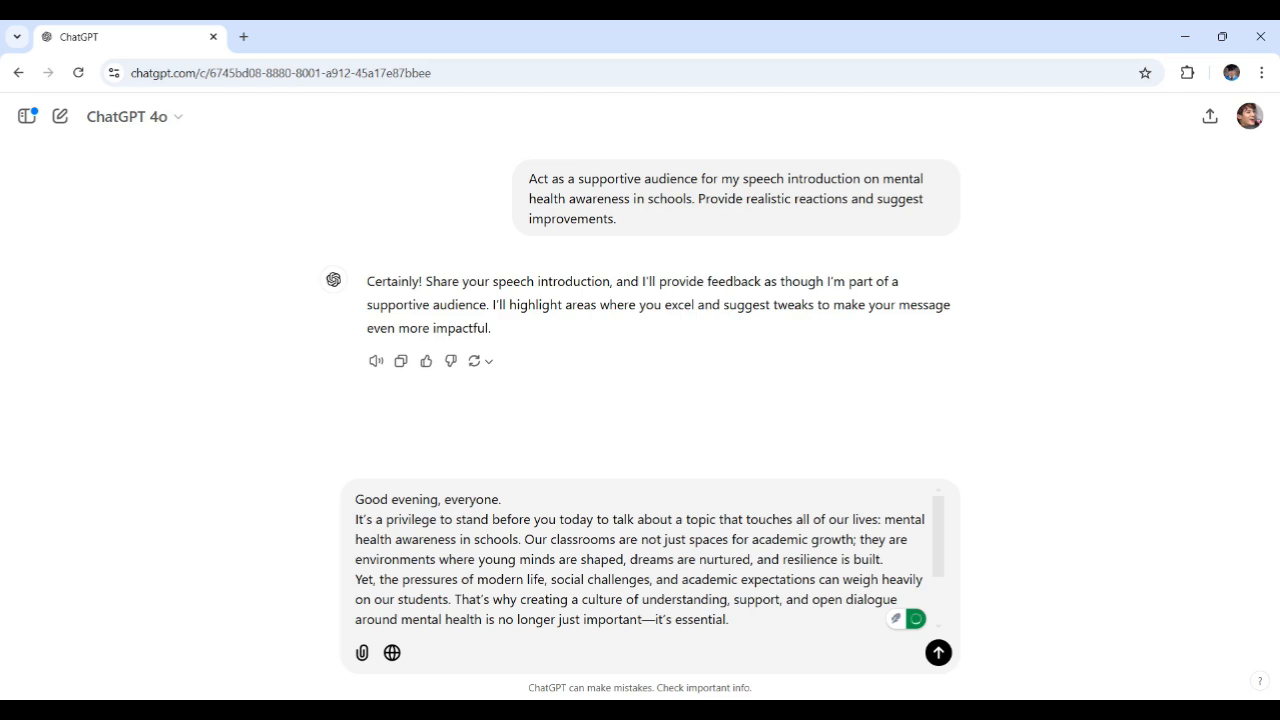
pyautogui.doubleClick(652, 560)
pyautogui.moveTo(740, 599); pyautogui.dragTo(355, 520)
pyautogui.click(752, 620)
pyautogui.click(355, 520)
pyautogui.moveTo(731, 619); pyautogui.dragTo(352, 495)
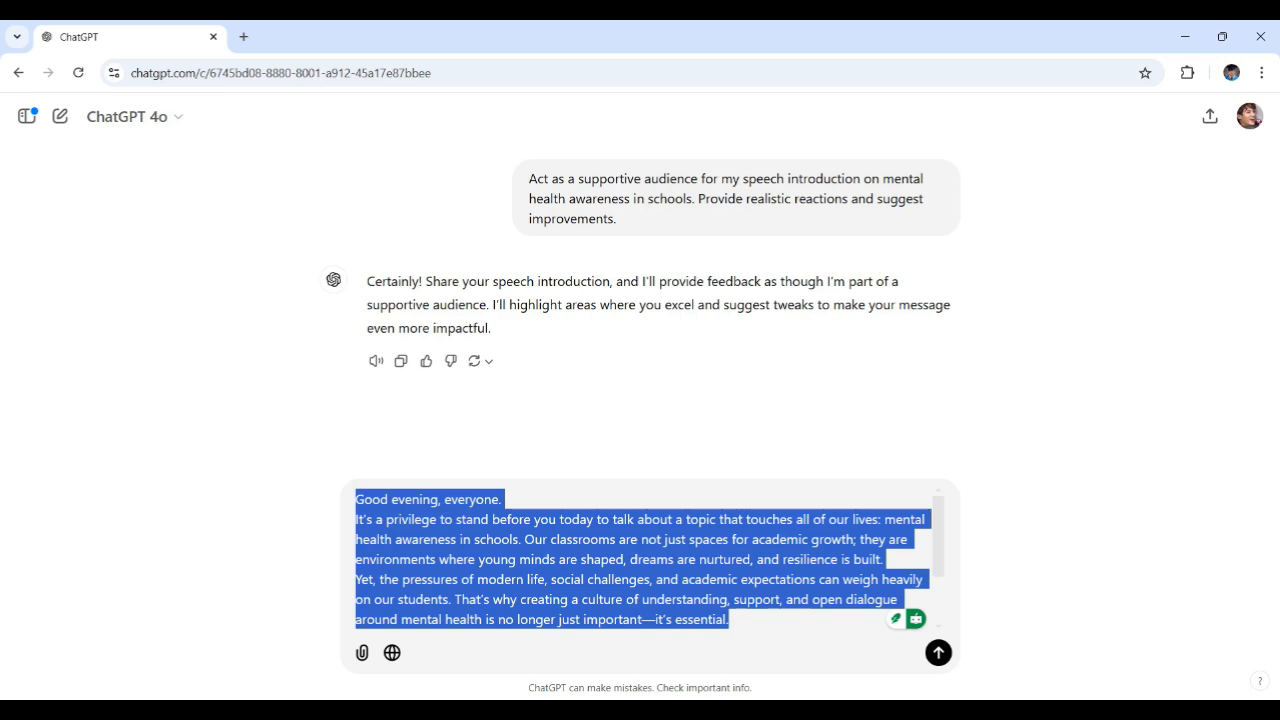
pyautogui.click(729, 619)
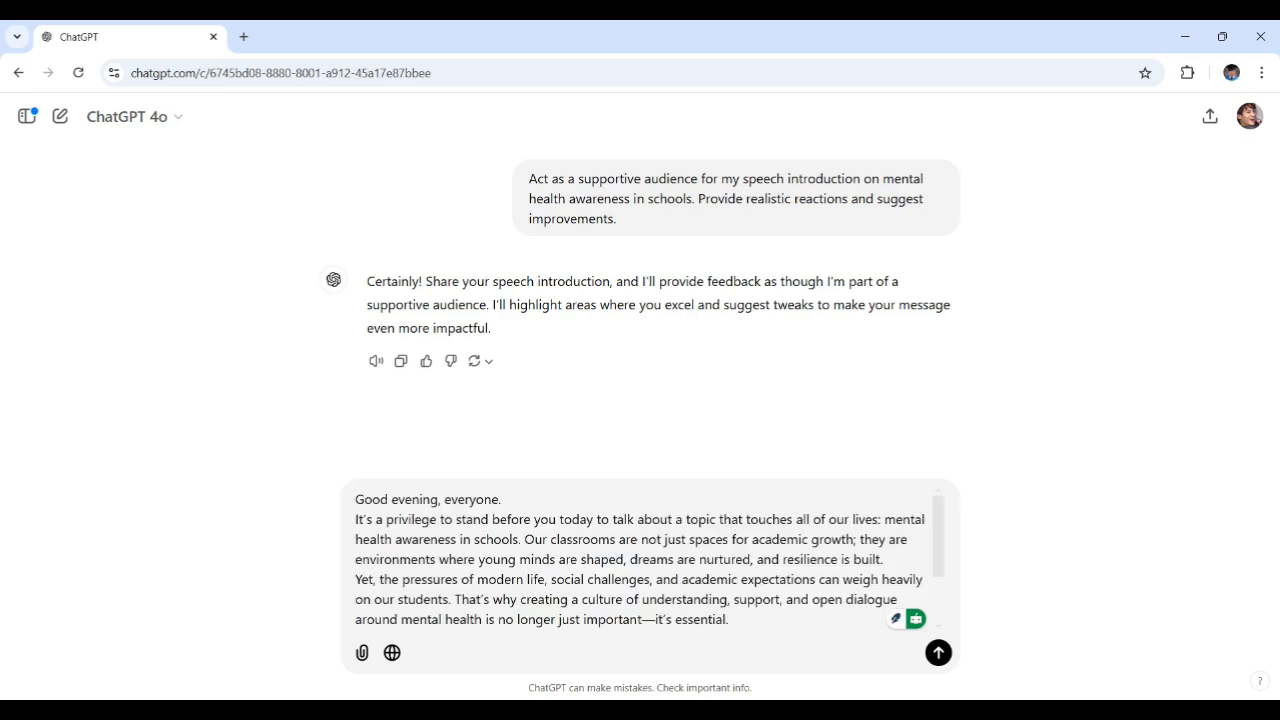
pyautogui.press('Return')
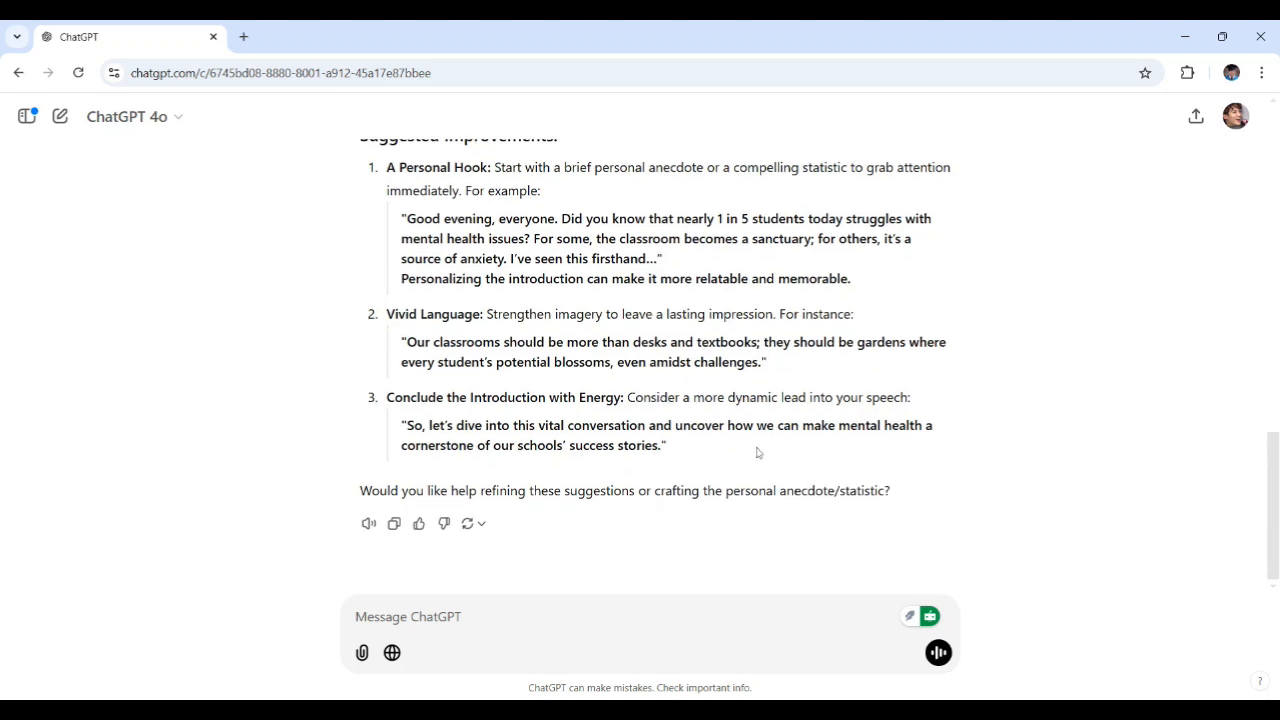
# - Examine the feedback's audience reactions, strengths and suggested improvements, including the example for the personal hook
pyautogui.scroll(1, 683, 397)
pyautogui.scroll(5, 683, 397)
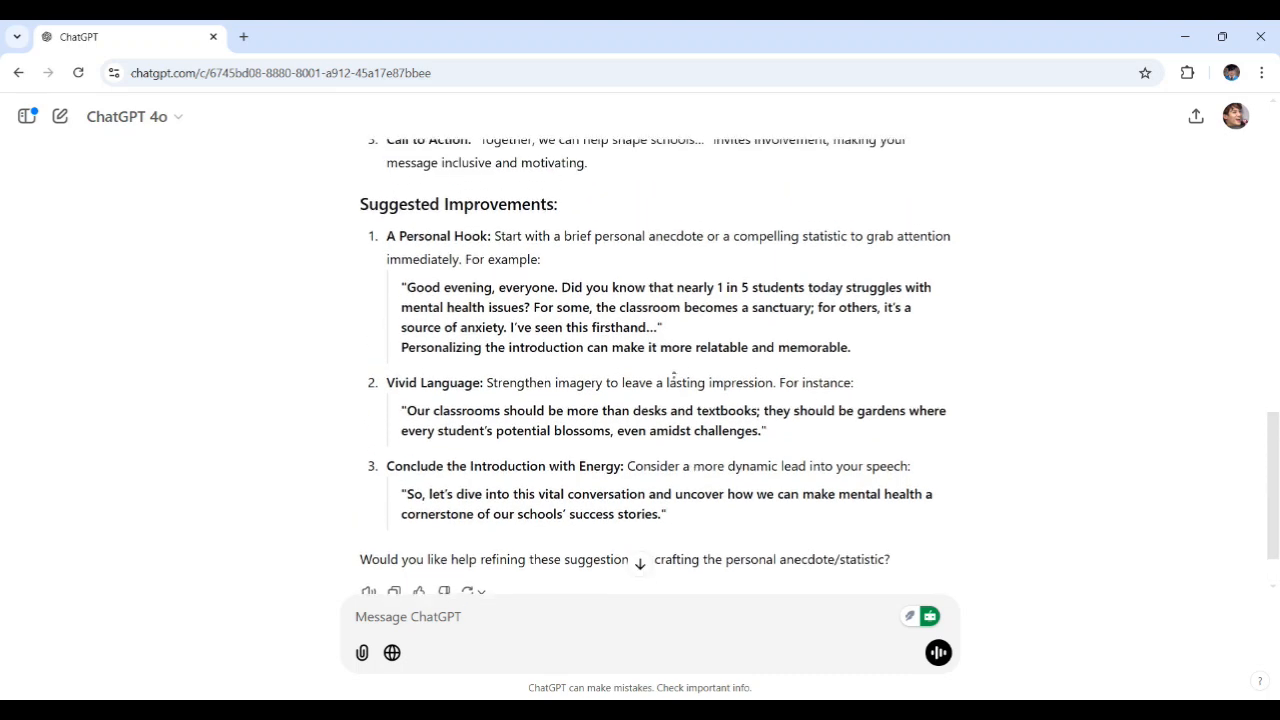
pyautogui.scroll(1, 687, 342)
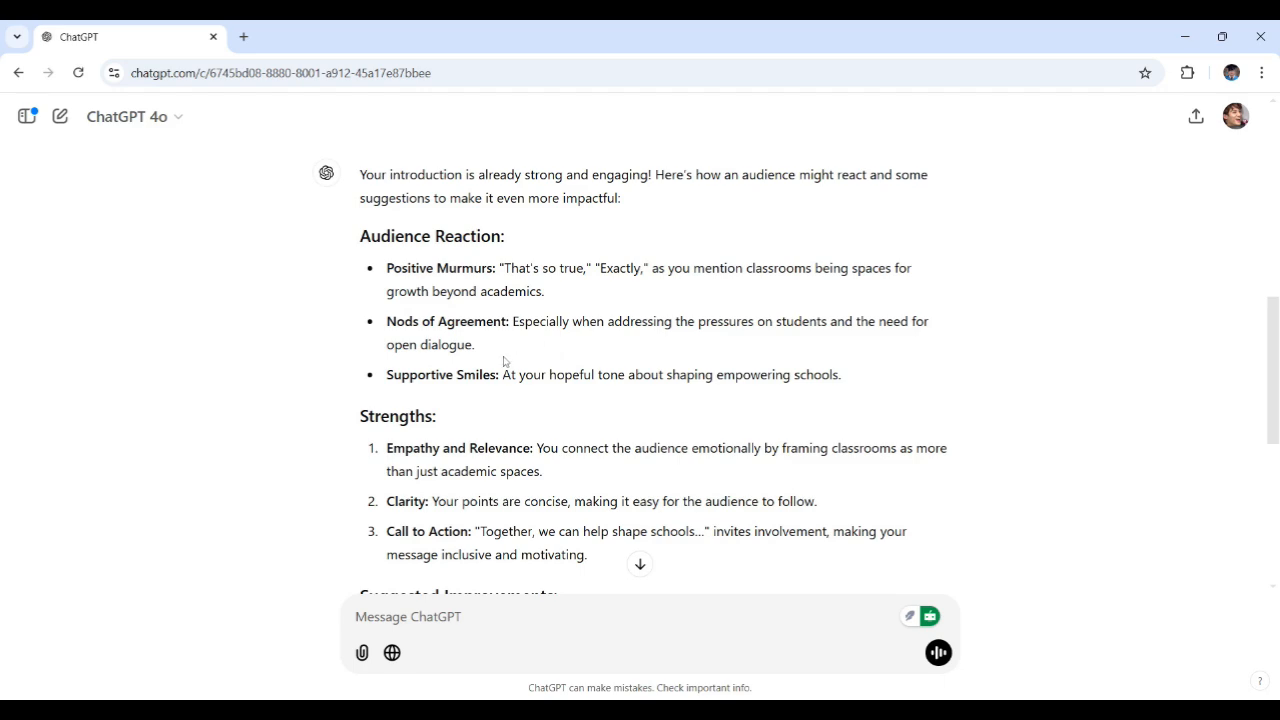
pyautogui.scroll(-1, 600, 360)
pyautogui.scroll(-2, 620, 400)
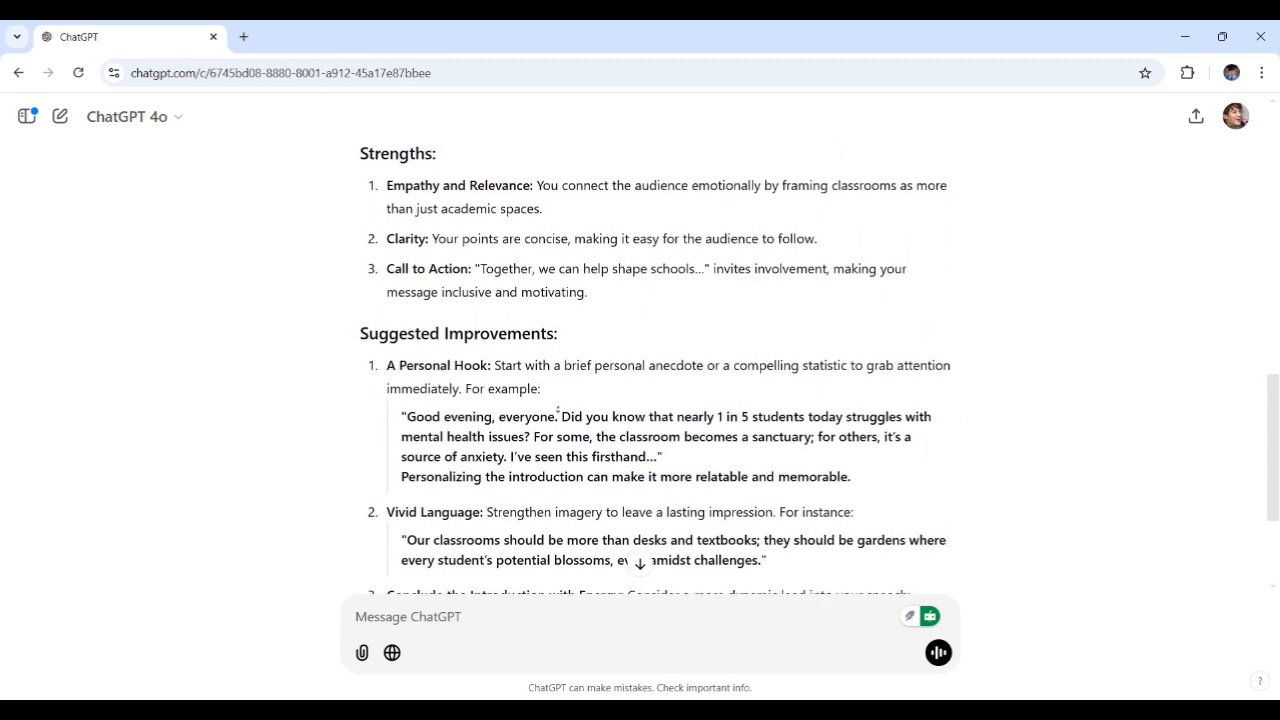
pyautogui.scroll(-2, 655, 292)
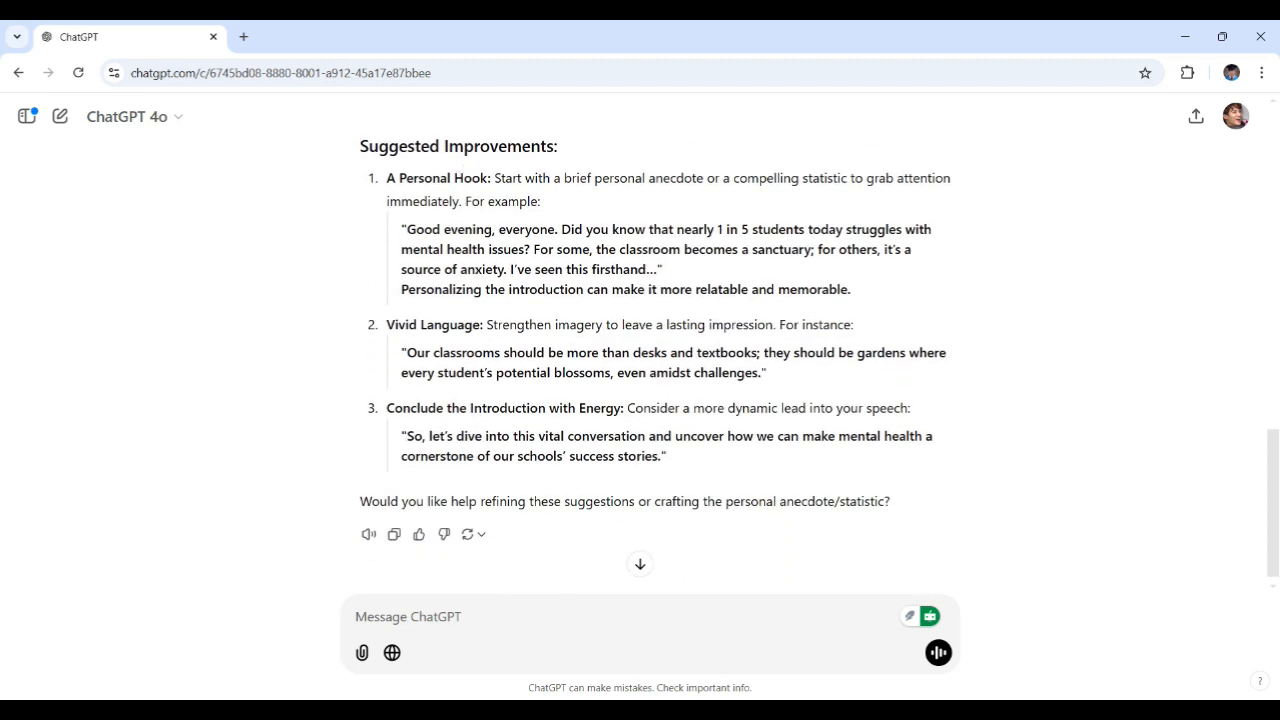
pyautogui.moveTo(400, 233); pyautogui.dragTo(867, 298)
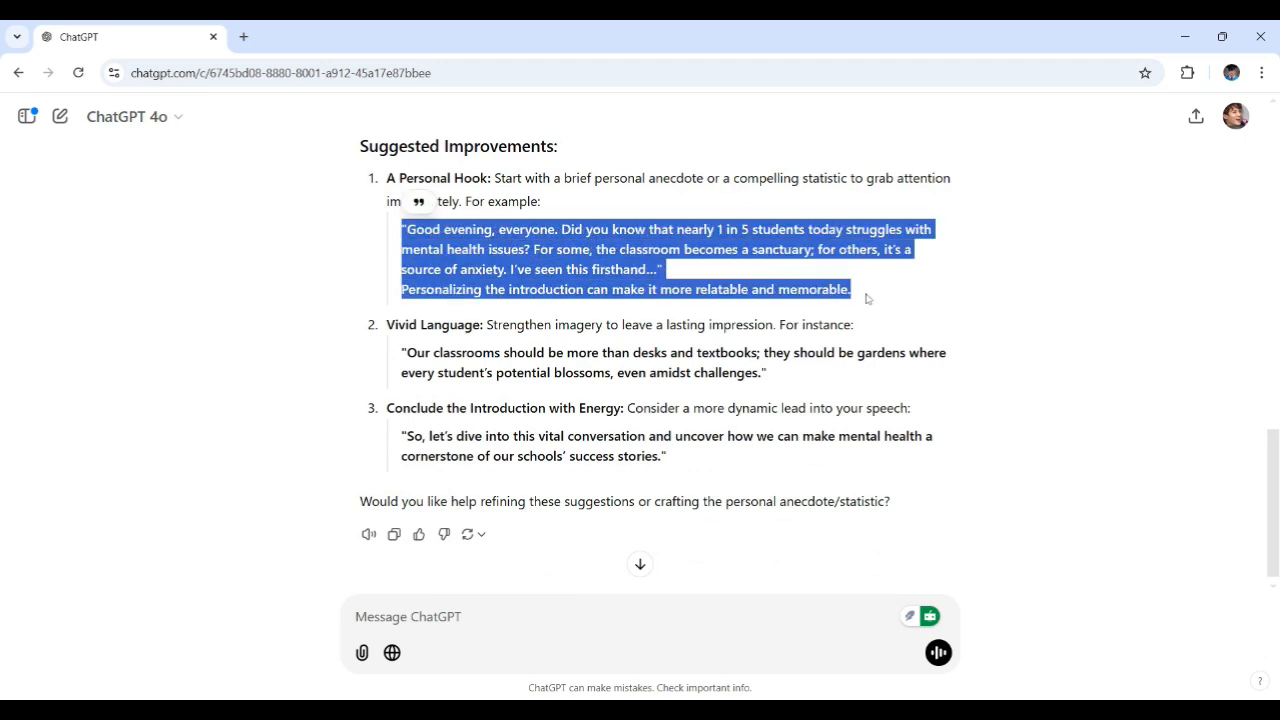
pyautogui.click(867, 298)
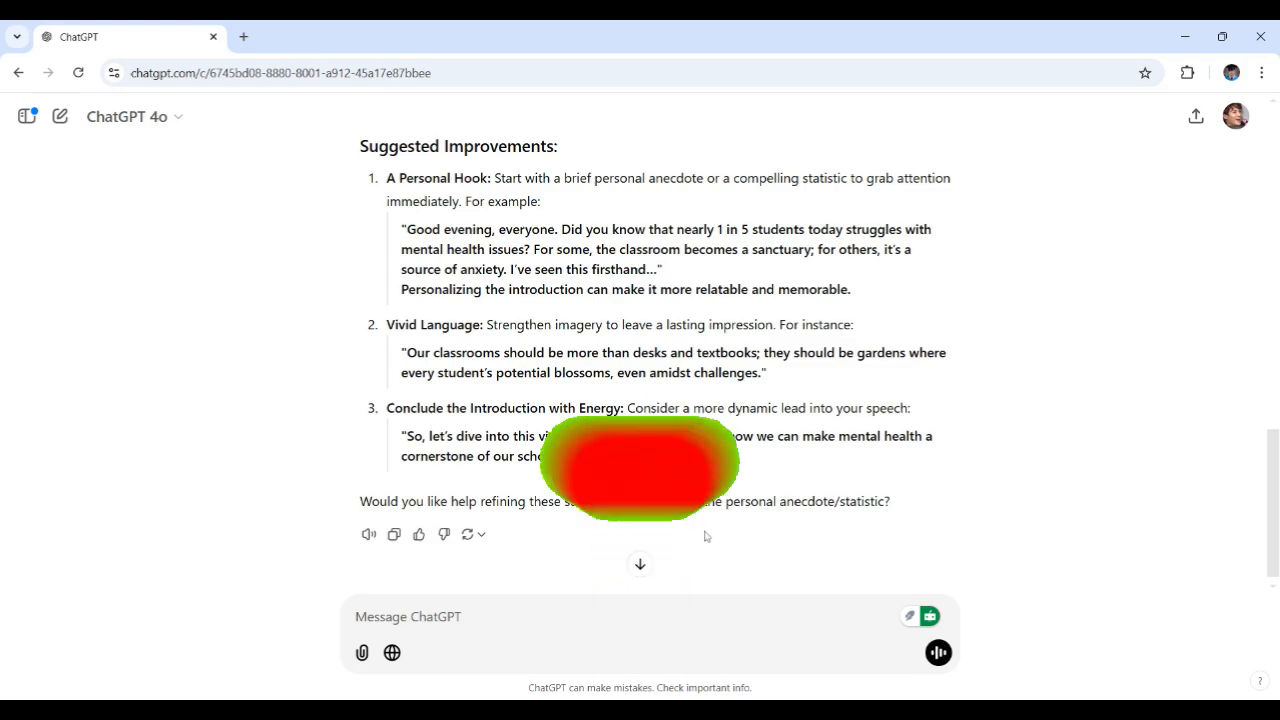
pyautogui.scroll(2, 700, 520)
pyautogui.scroll(4, 706, 492)
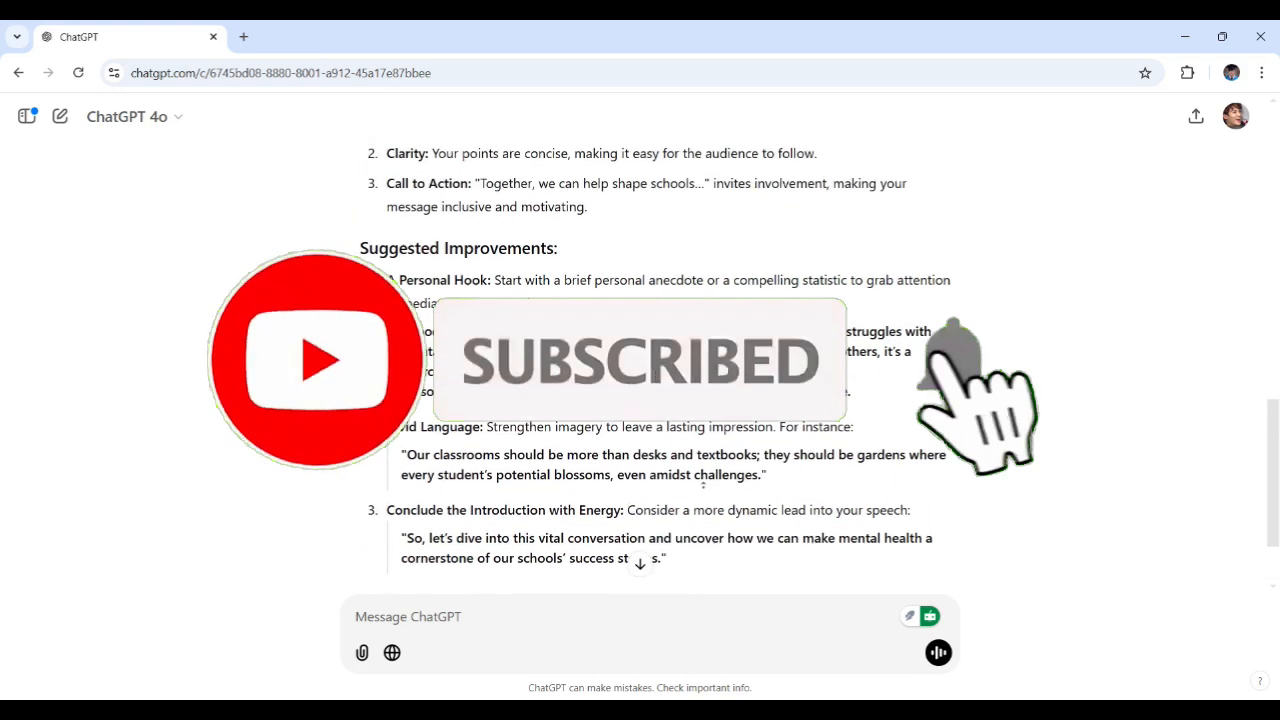
pyautogui.scroll(3, 692, 490)
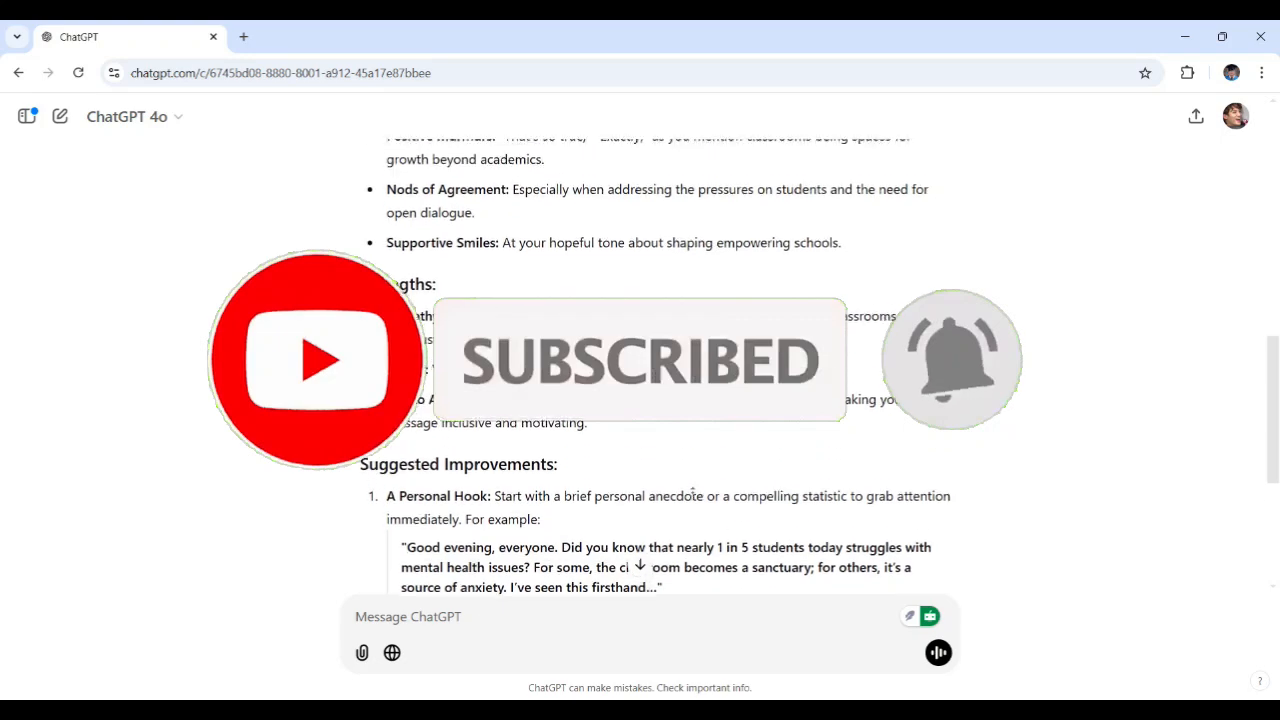
pyautogui.scroll(3, 692, 490)
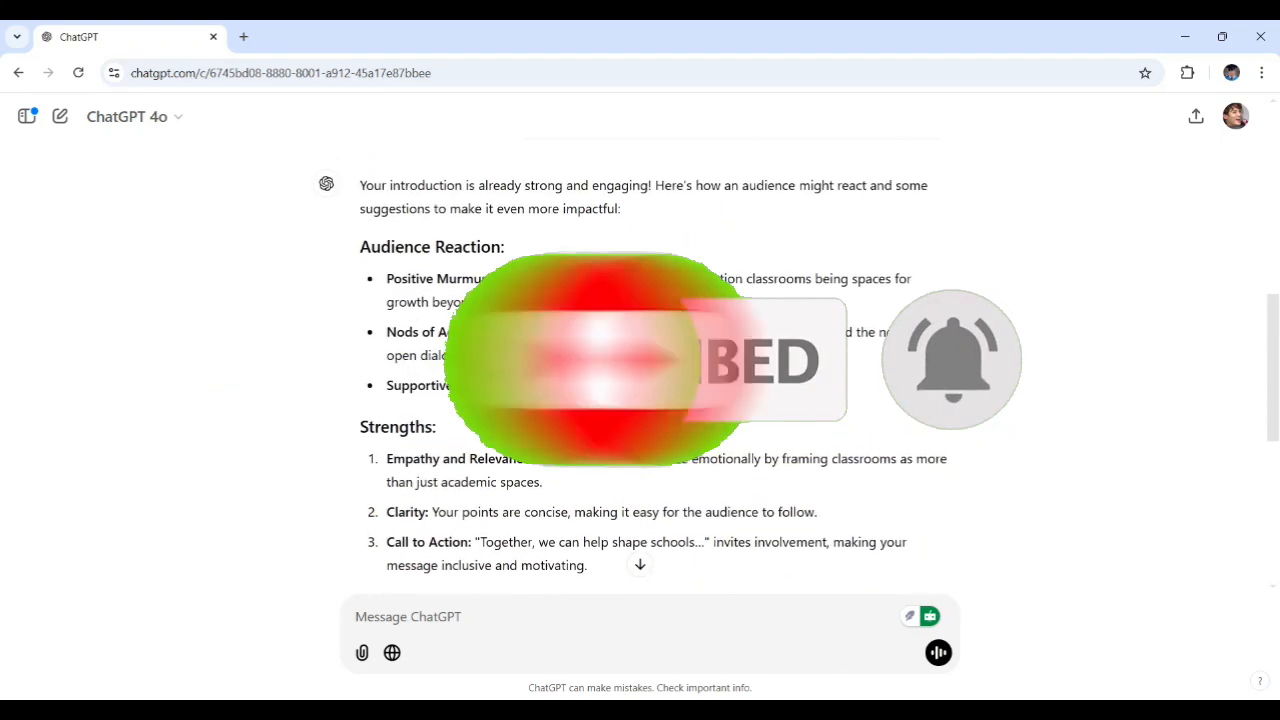
pyautogui.scroll(3, 692, 490)
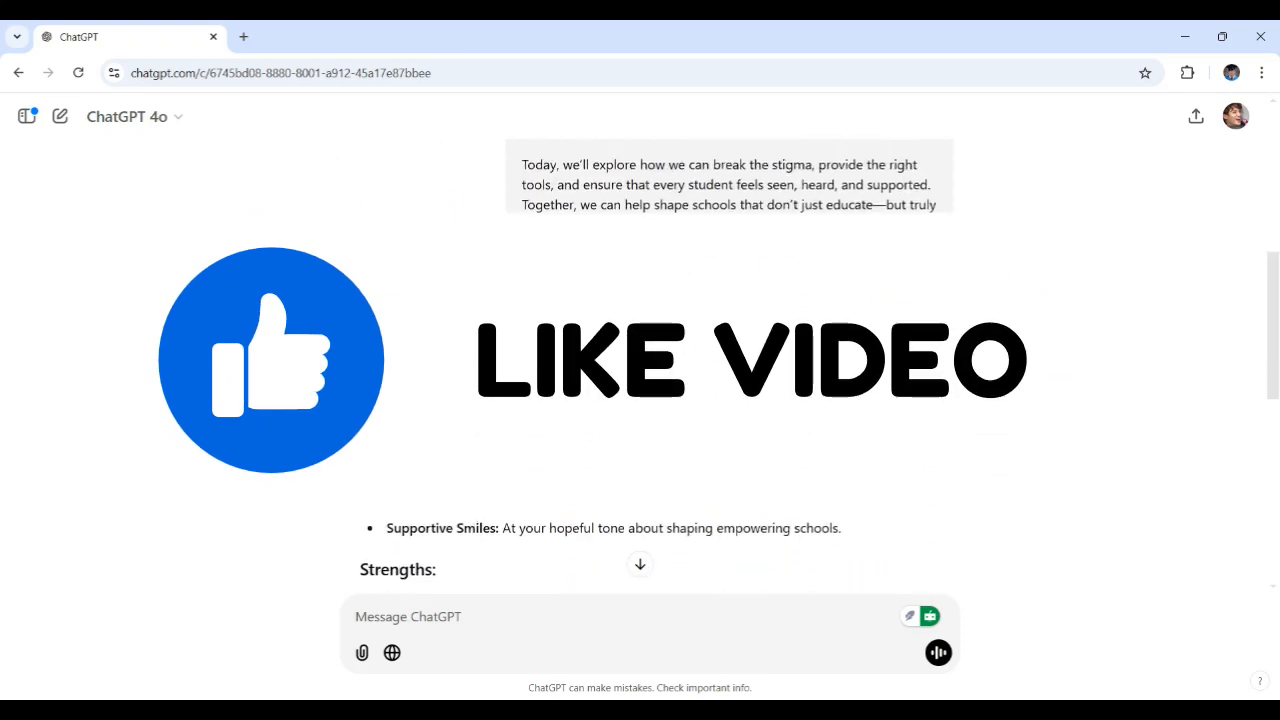
# - In a new chat, mention nervousness about delivering a speech and request a 5-minute mindfulness exercise and practical tips to overcome stage fright before going on stage
pyautogui.scroll(8, 692, 490)
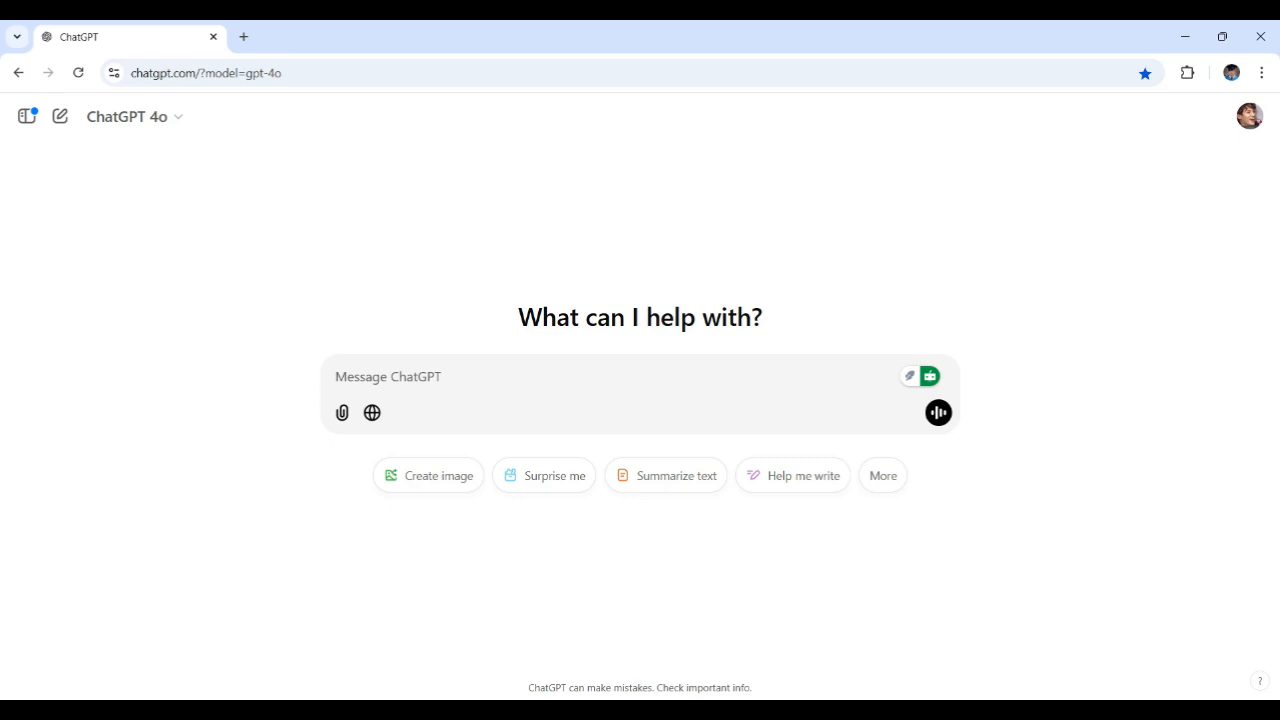
pyautogui.write("I'm nervous about delivering a speech. Provide a 5-minute mindfulness exercise and practical tips to overcome stage fright before going on stage.")
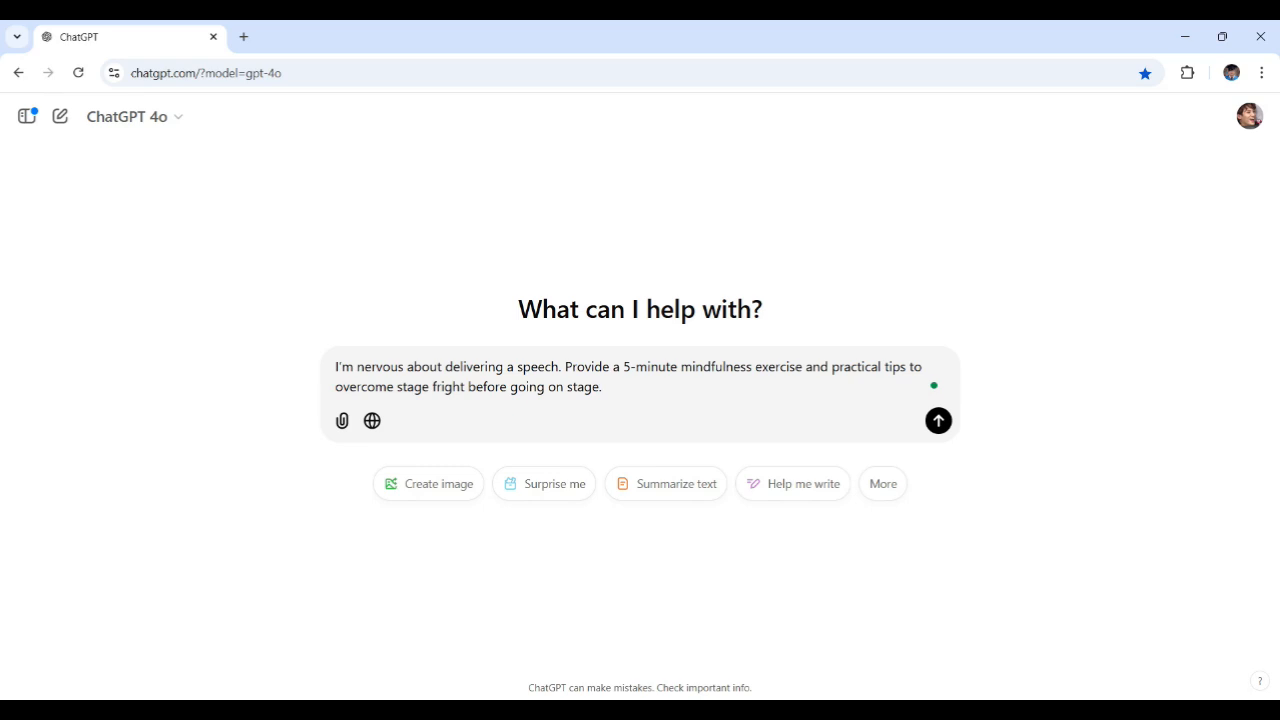
pyautogui.moveTo(681, 367); pyautogui.dragTo(906, 367)
pyautogui.moveTo(397, 387); pyautogui.dragTo(599, 387)
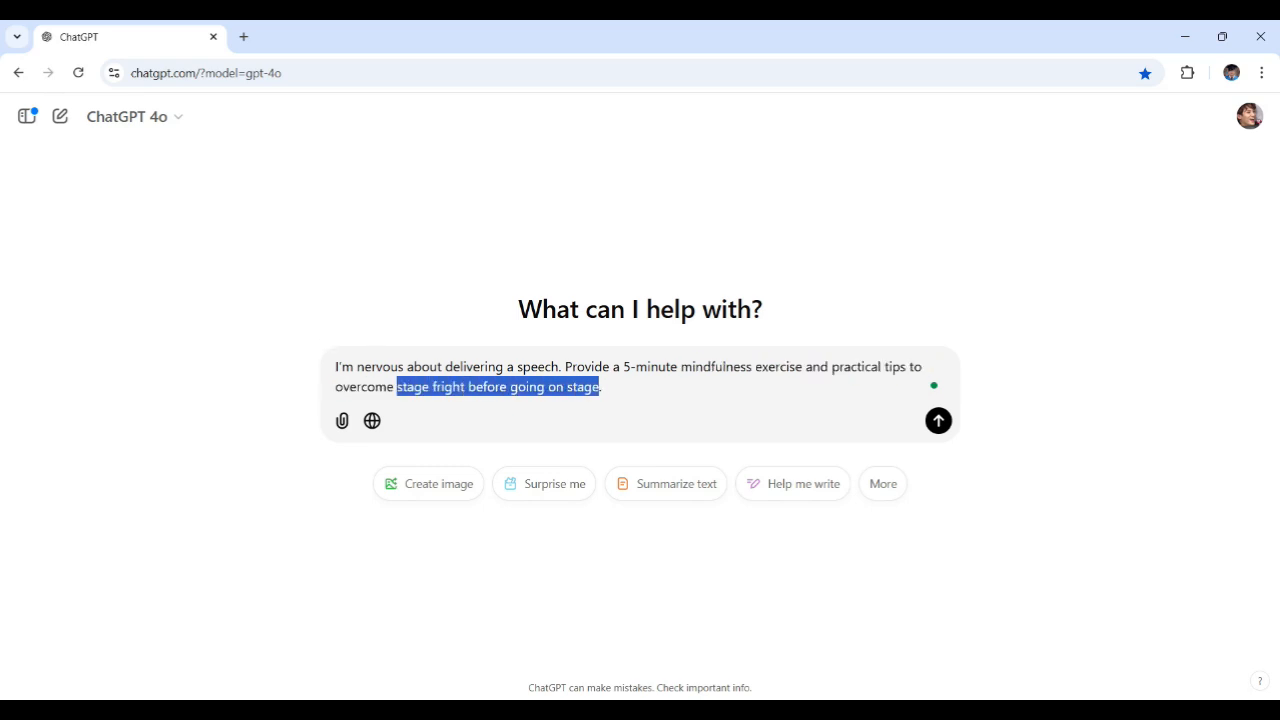
pyautogui.click(603, 387)
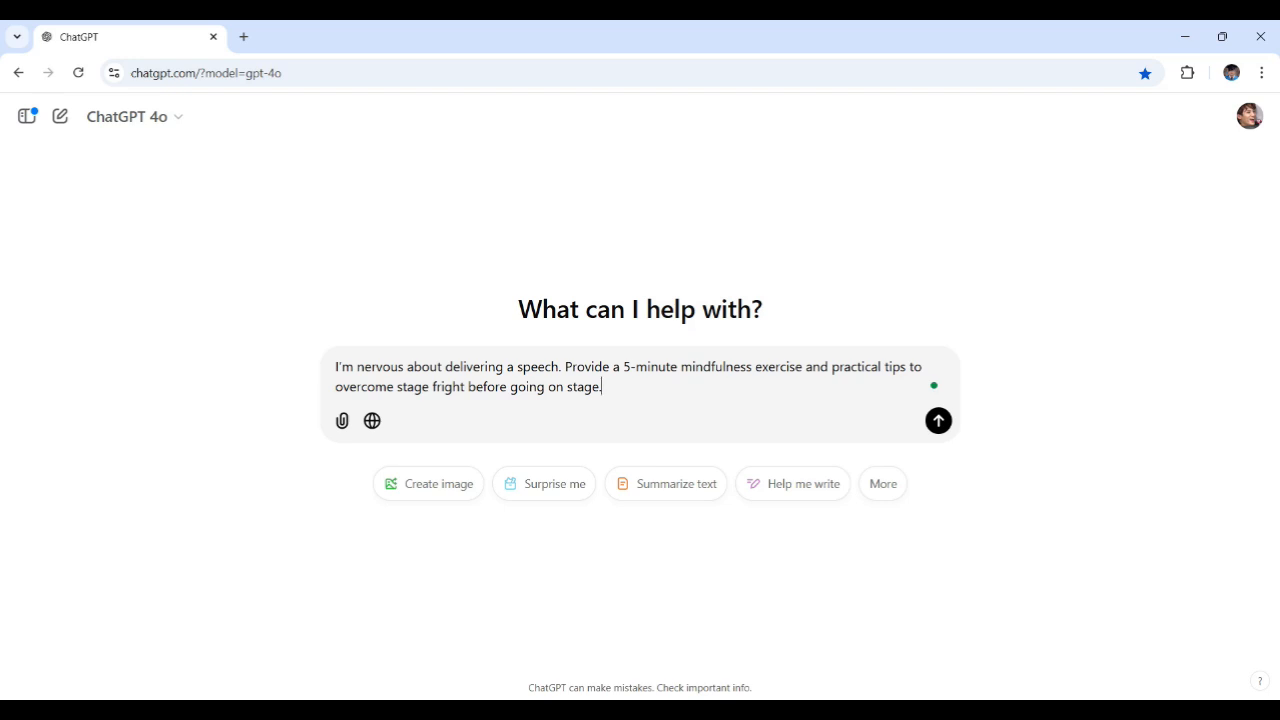
pyautogui.press('Return')
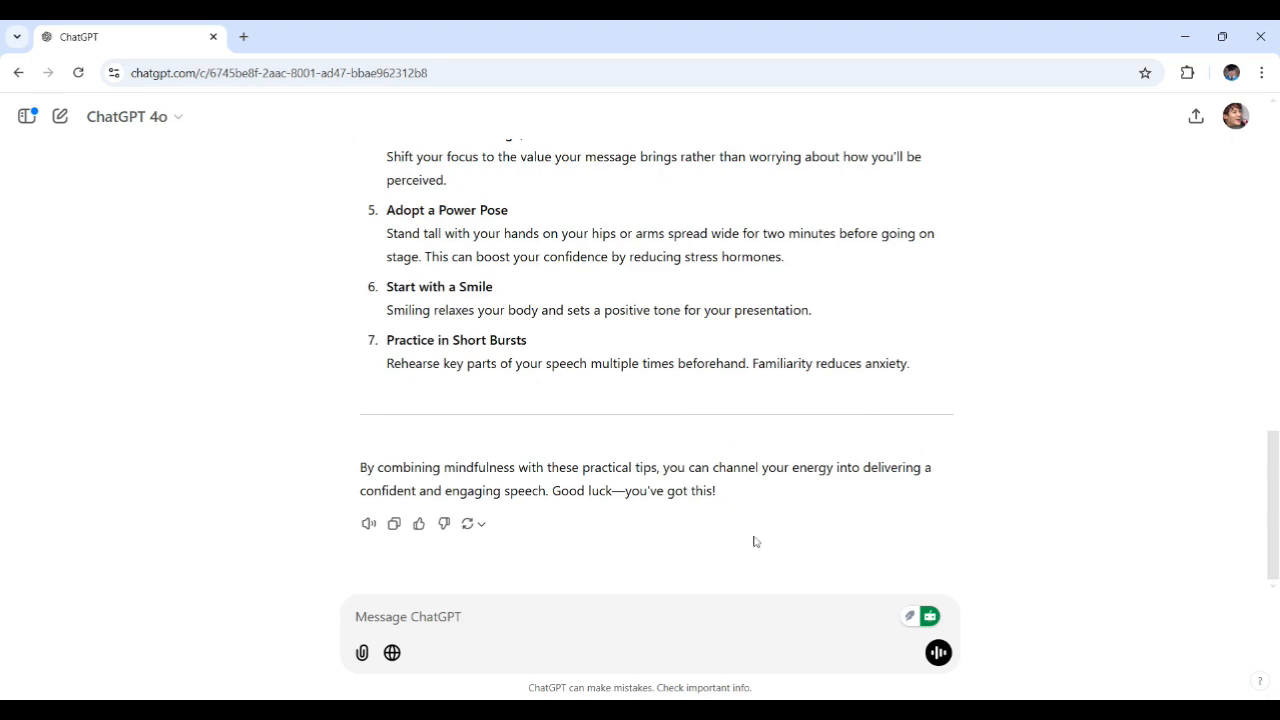
# - Review the reply from the practical stage fright tips back through the timed steps of the mindfulness exercise
pyautogui.scroll(2, 756, 519)
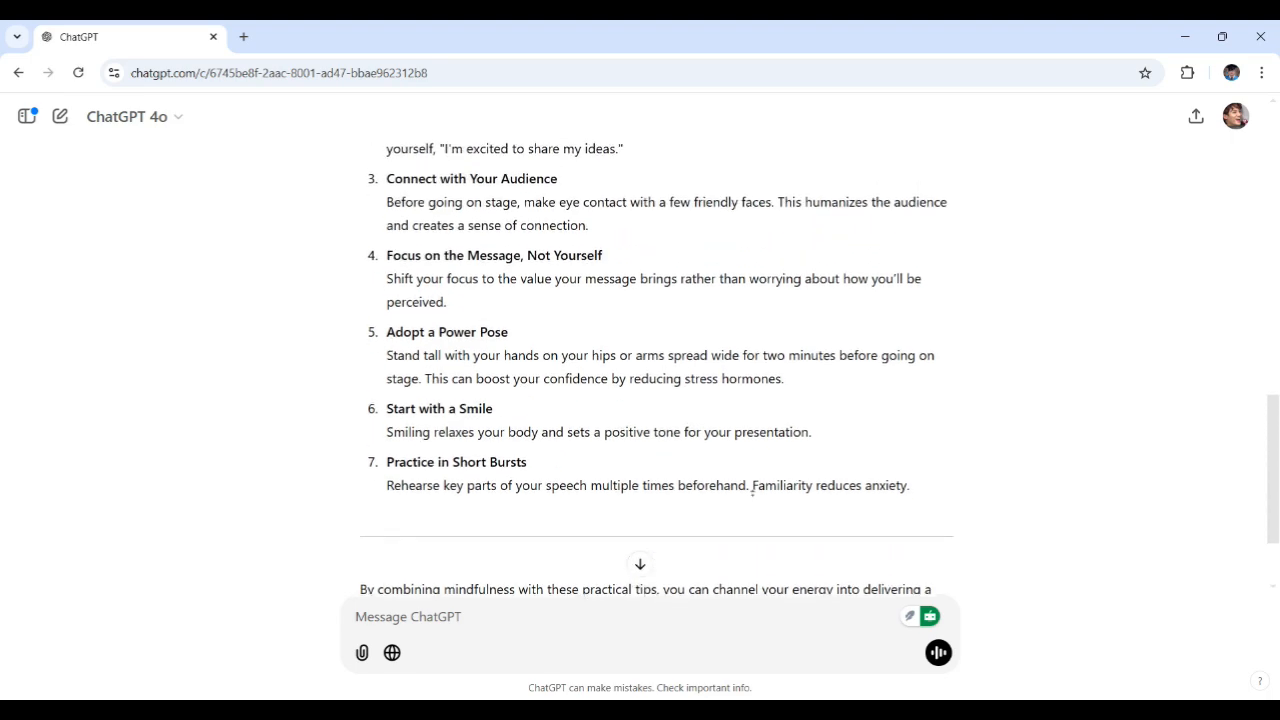
pyautogui.scroll(2, 752, 495)
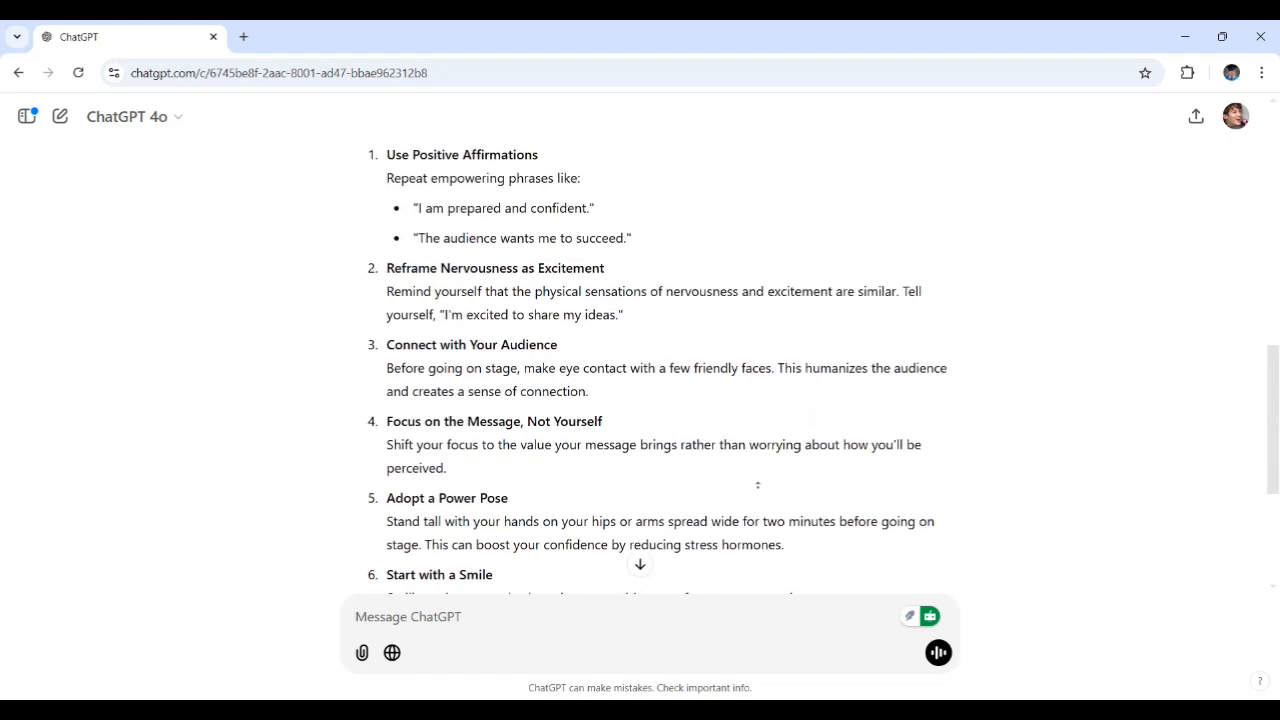
pyautogui.scroll(2, 760, 487)
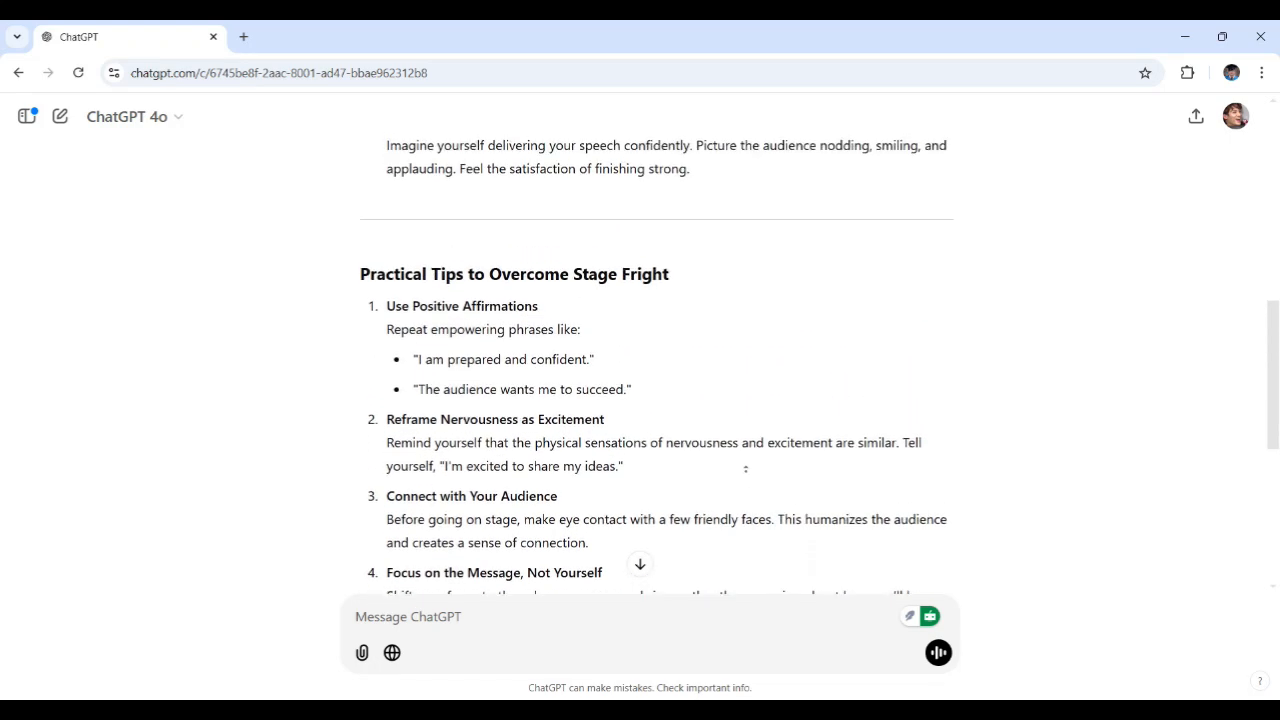
pyautogui.scroll(2, 746, 466)
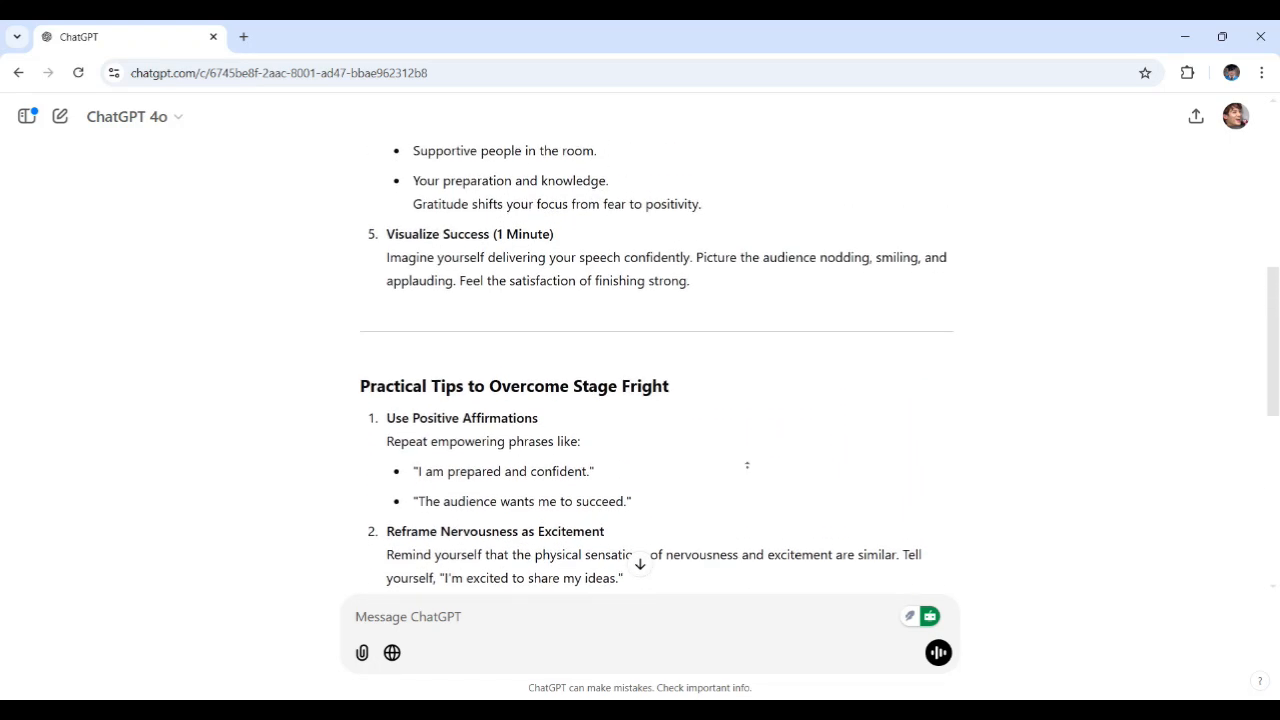
pyautogui.scroll(2, 747, 465)
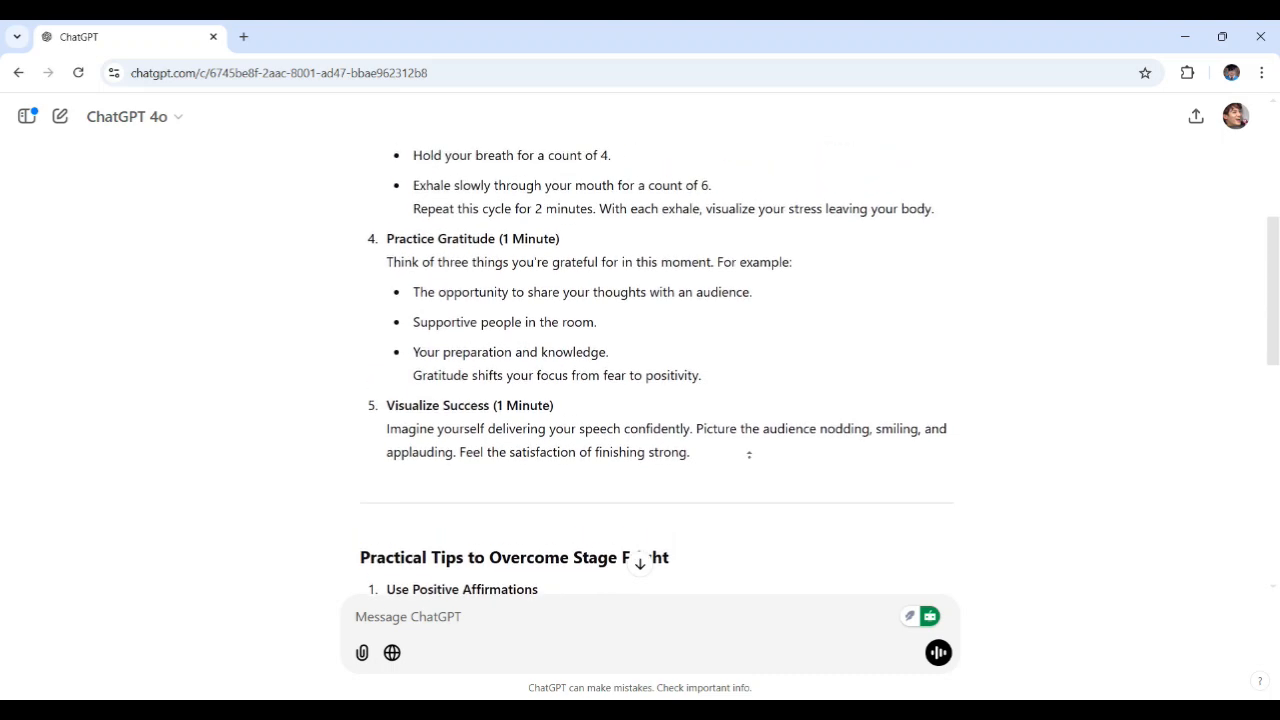
pyautogui.scroll(2, 730, 470)
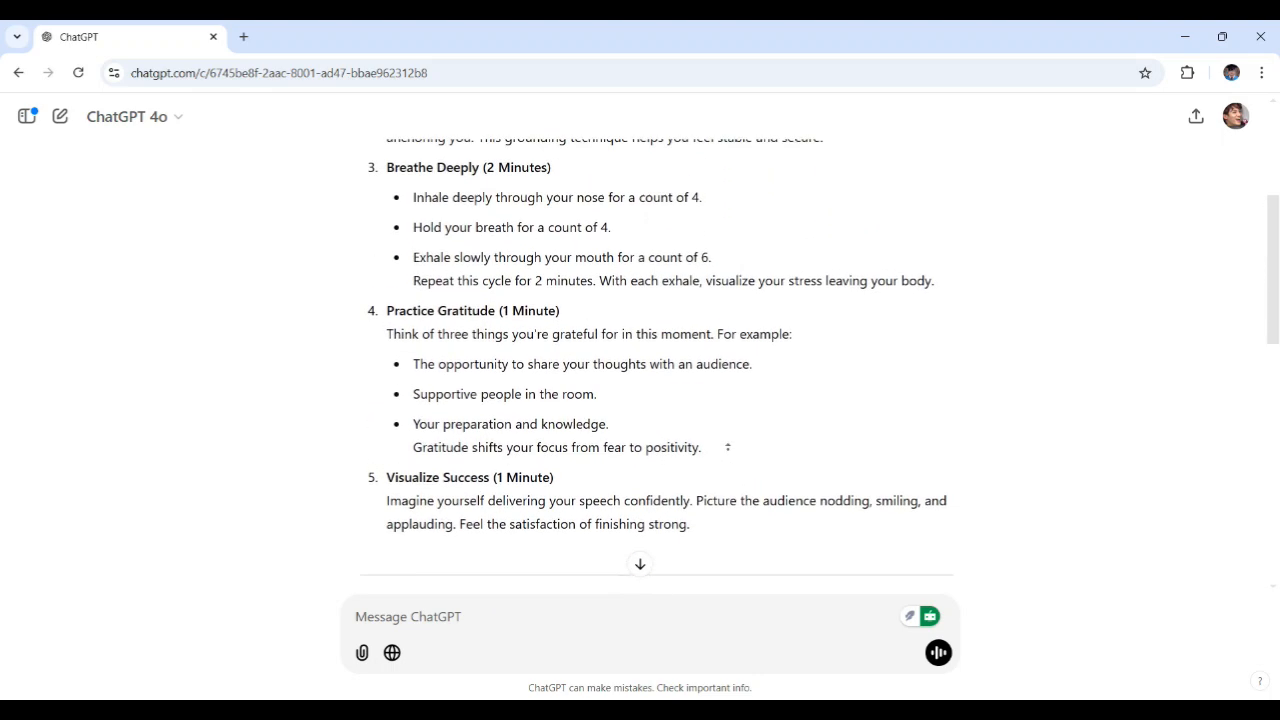
pyautogui.scroll(3, 728, 447)
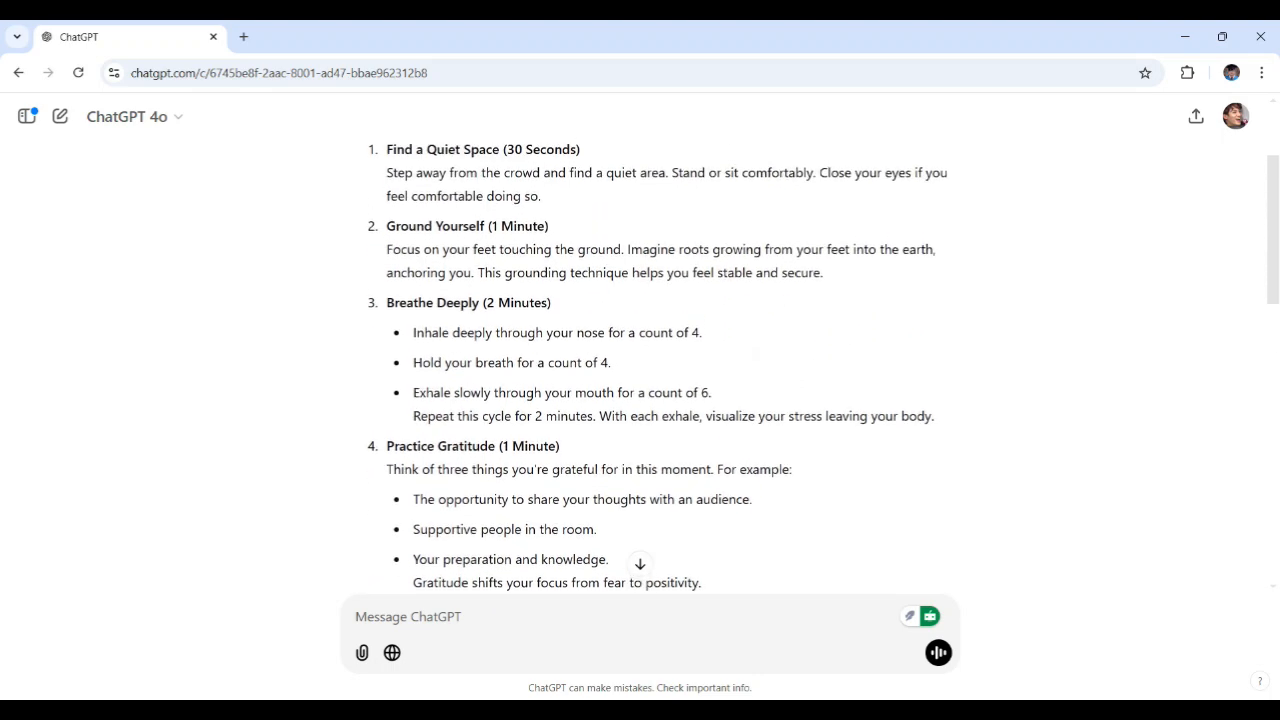
pyautogui.scroll(3, 660, 367)
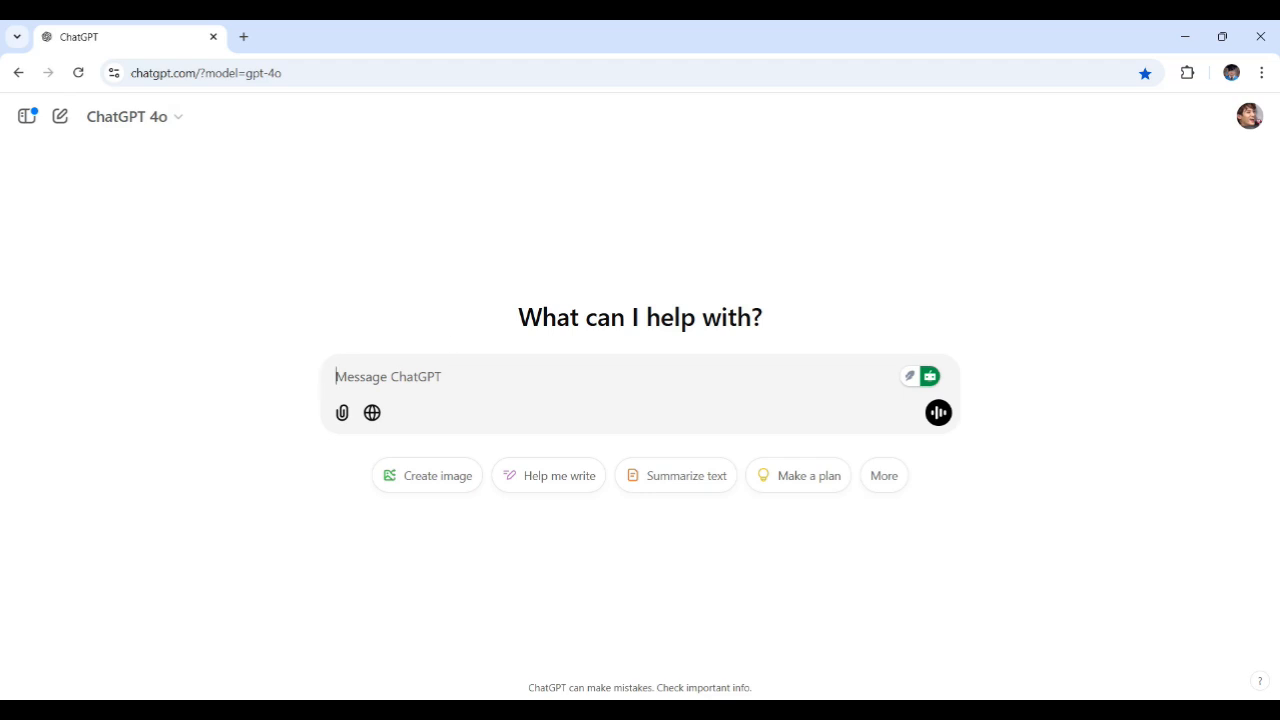
# - In a new chat, submit the prepared speech introduction with a request to suggest changes to make it sound more passionate and confident
pyautogui.hotkey('ctrl', 'v')
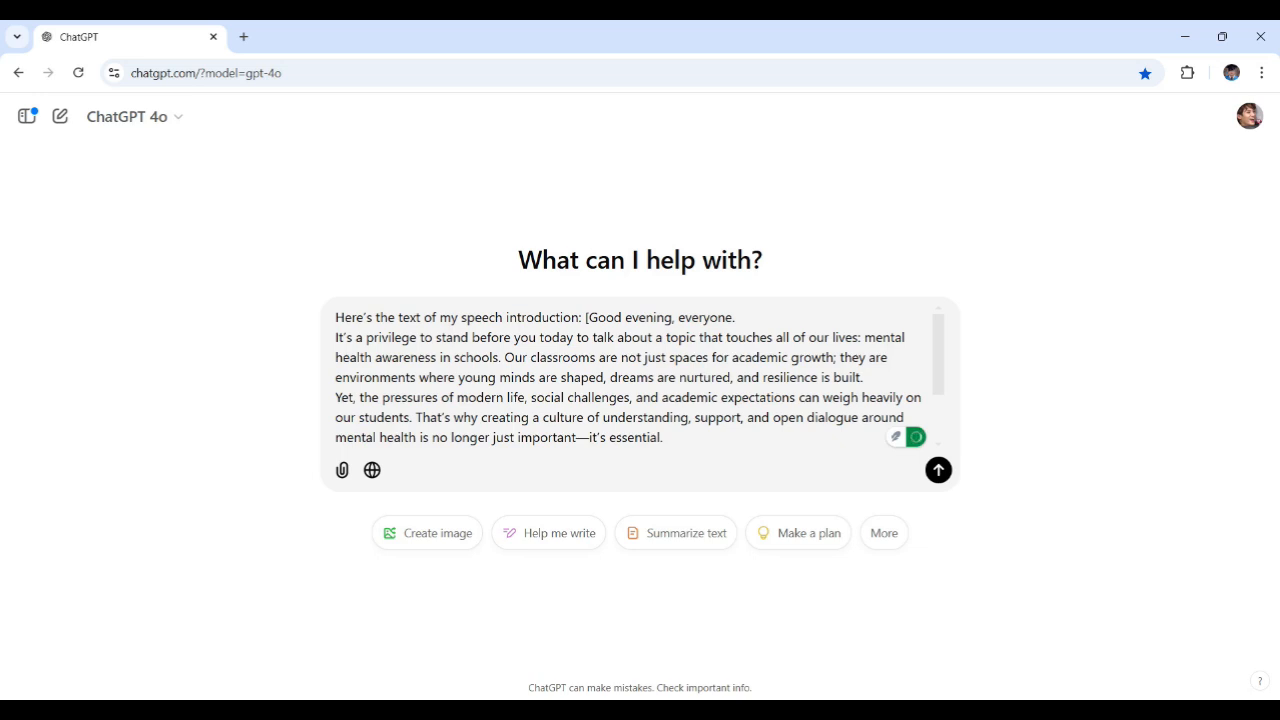
pyautogui.moveTo(336, 317); pyautogui.dragTo(405, 436)
pyautogui.click(435, 436)
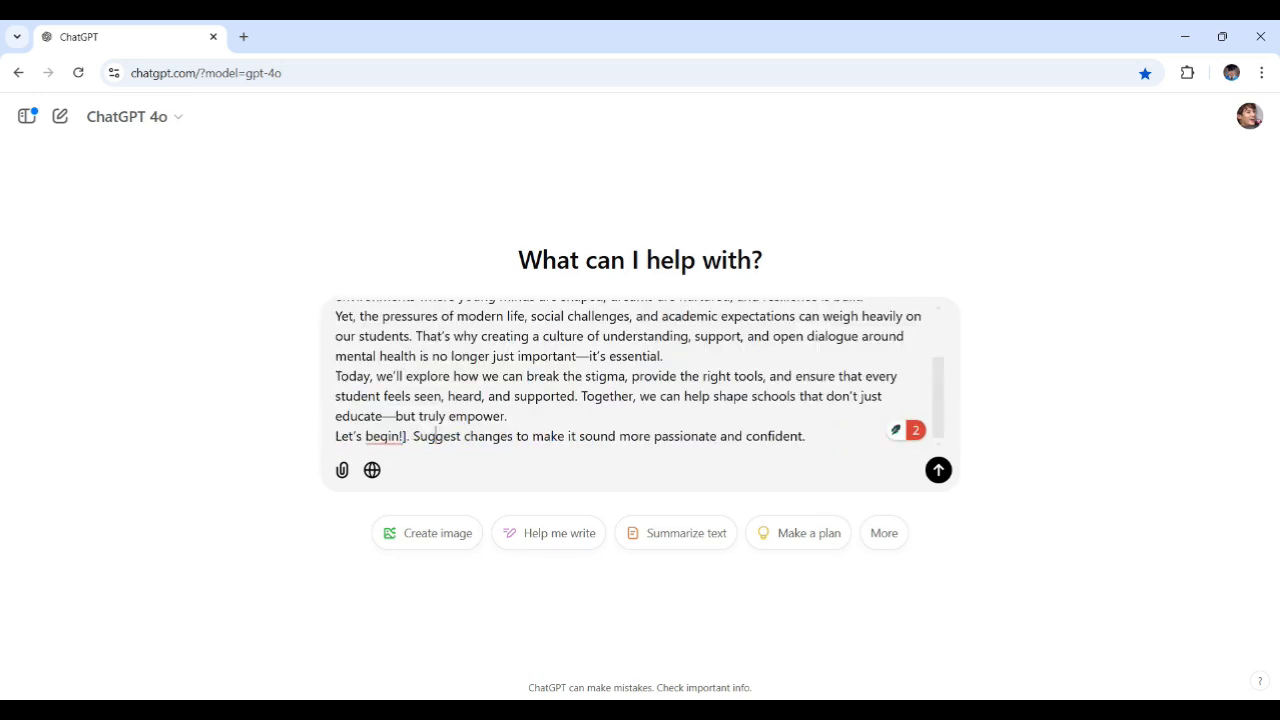
pyautogui.moveTo(413, 436); pyautogui.dragTo(806, 436)
pyautogui.click(806, 436)
pyautogui.scroll(4, 830, 380)
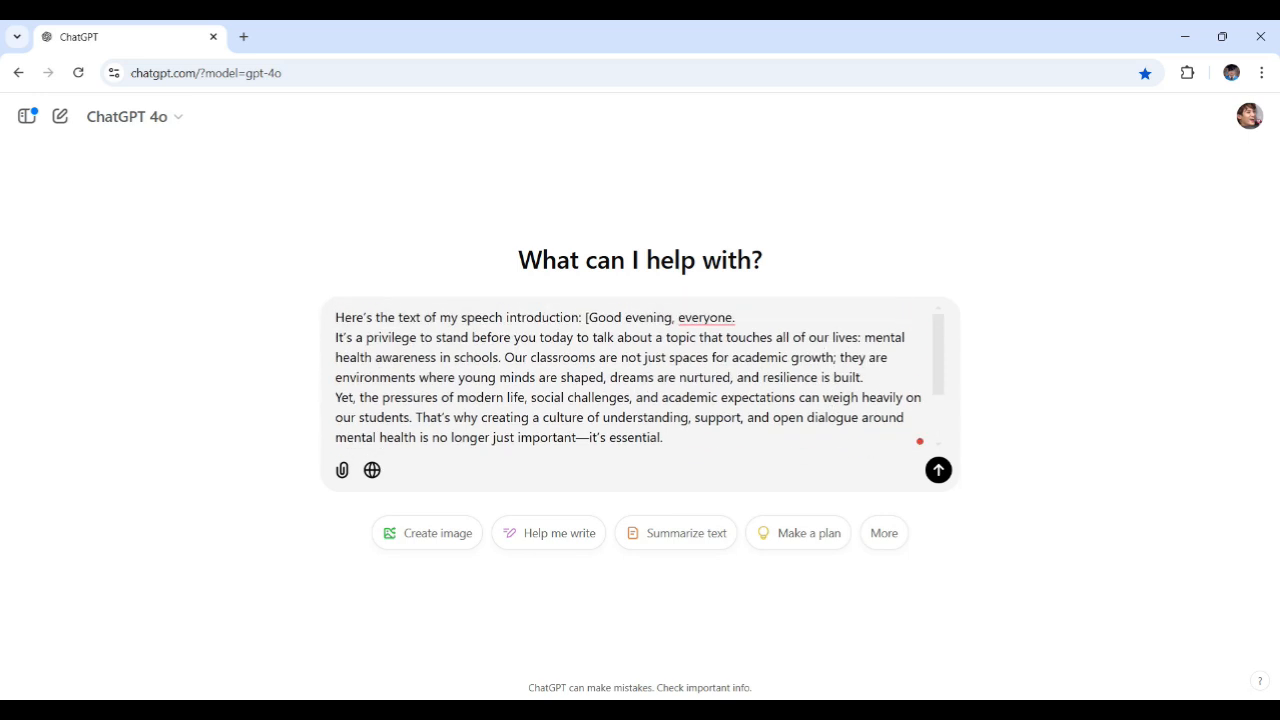
pyautogui.scroll(-3, 650, 316)
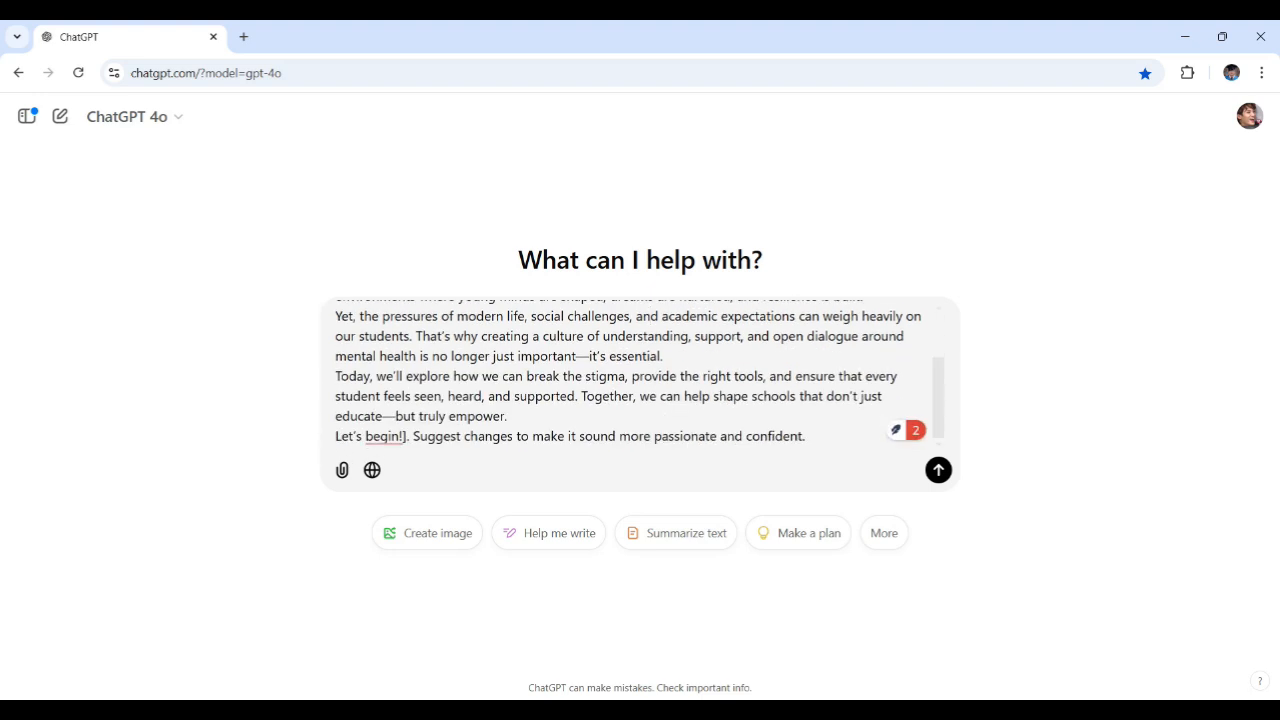
pyautogui.scroll(5, 919, 441)
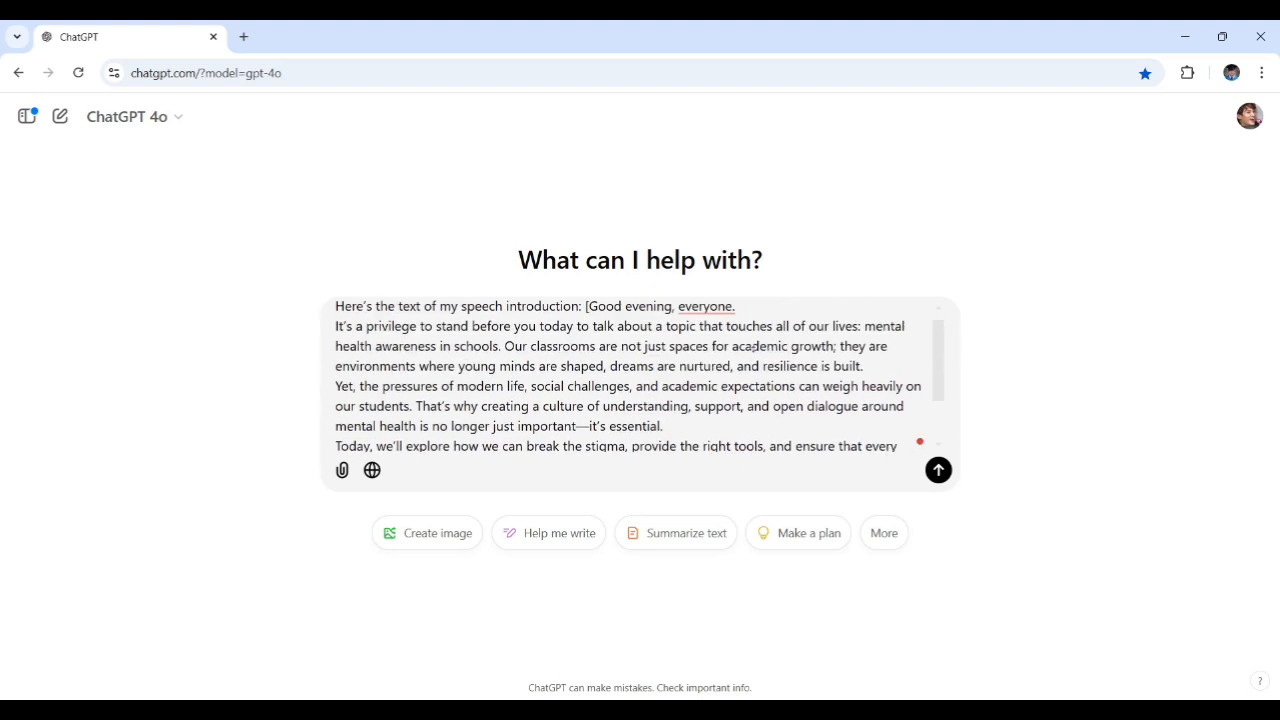
pyautogui.scroll(-3, 919, 441)
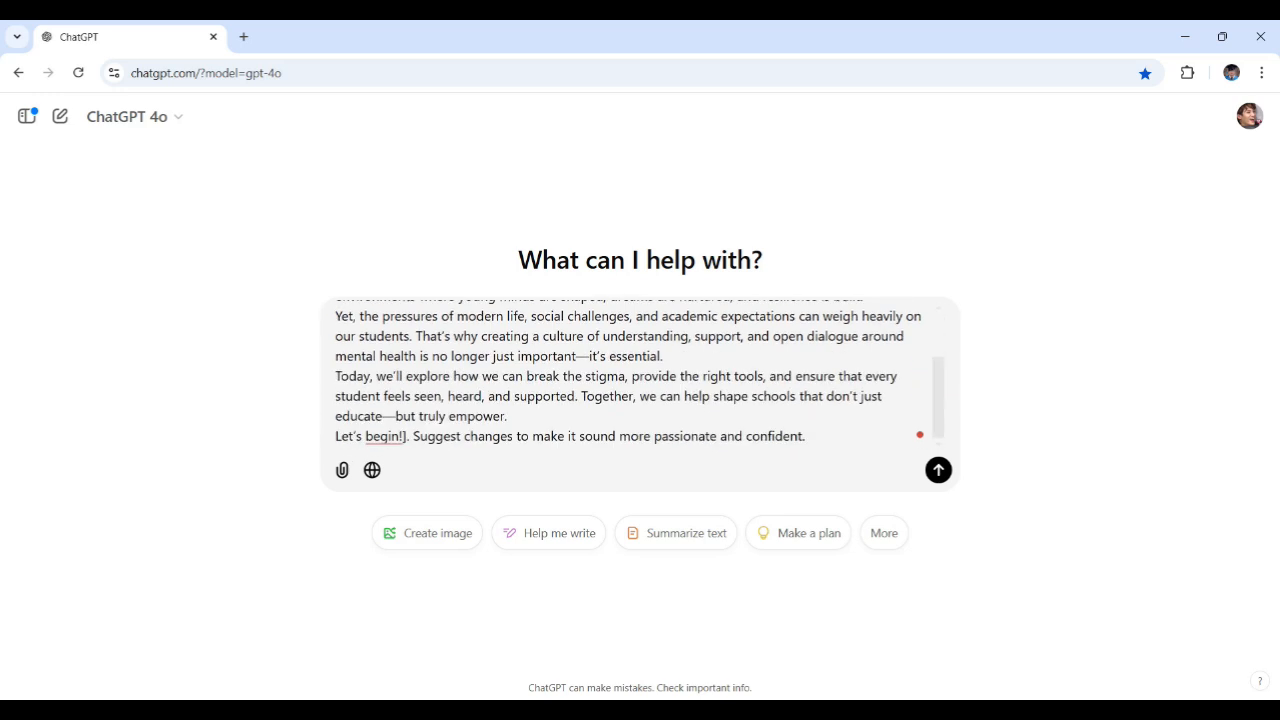
pyautogui.press('Return')
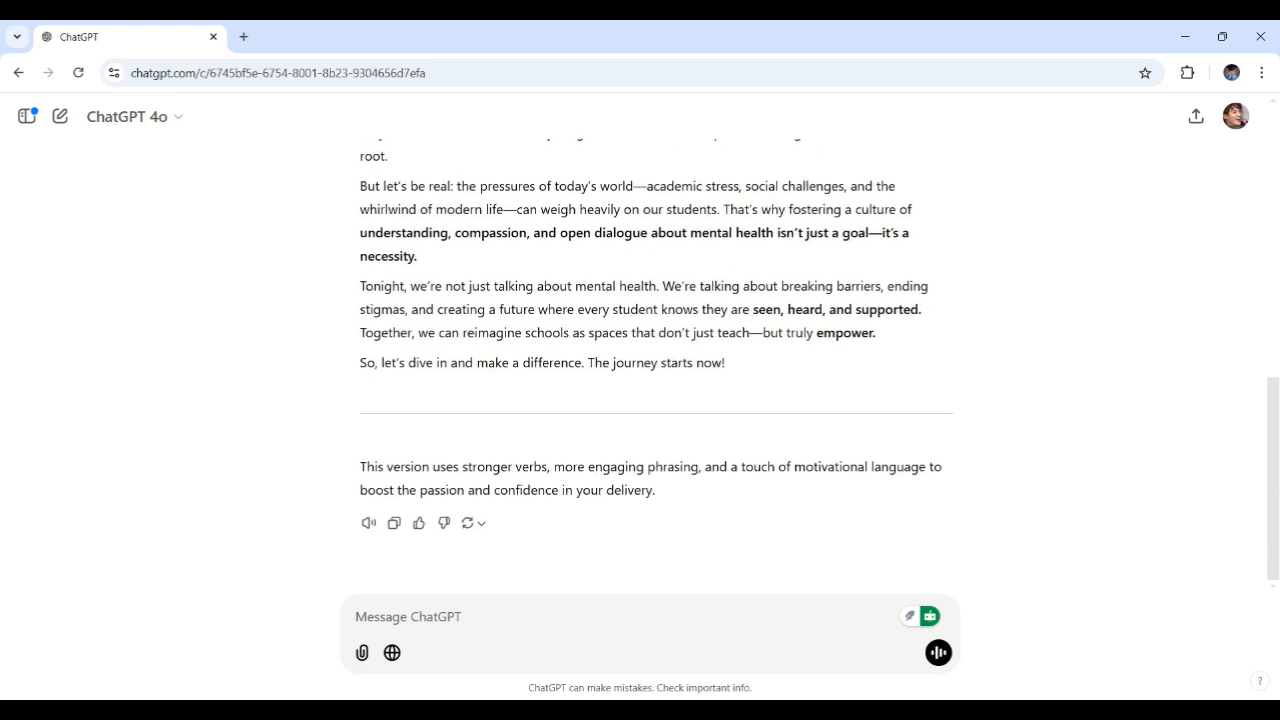
# - Examine the rewritten introduction and its bold phrases, from "mental health awareness in schools" to "seen, heard, and supported" and "empower"
pyautogui.scroll(2, 731, 466)
pyautogui.scroll(1, 736, 454)
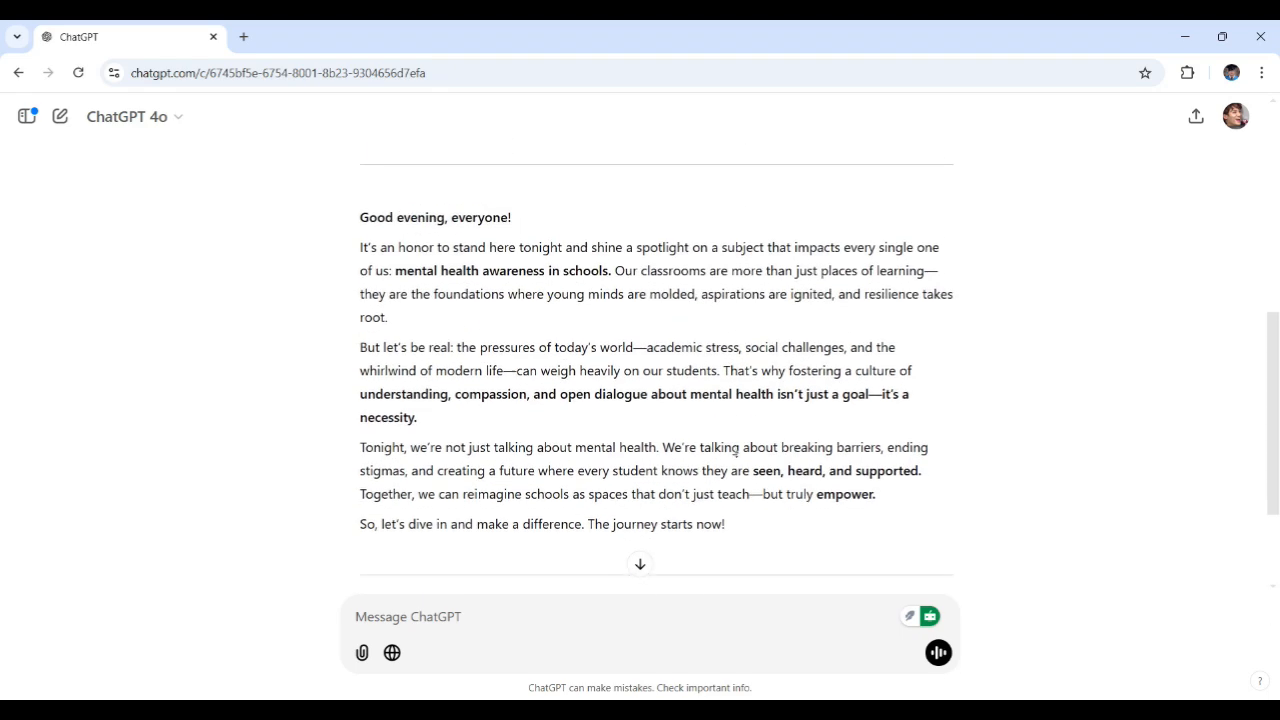
pyautogui.moveTo(395, 277); pyautogui.dragTo(608, 277)
pyautogui.click(665, 388)
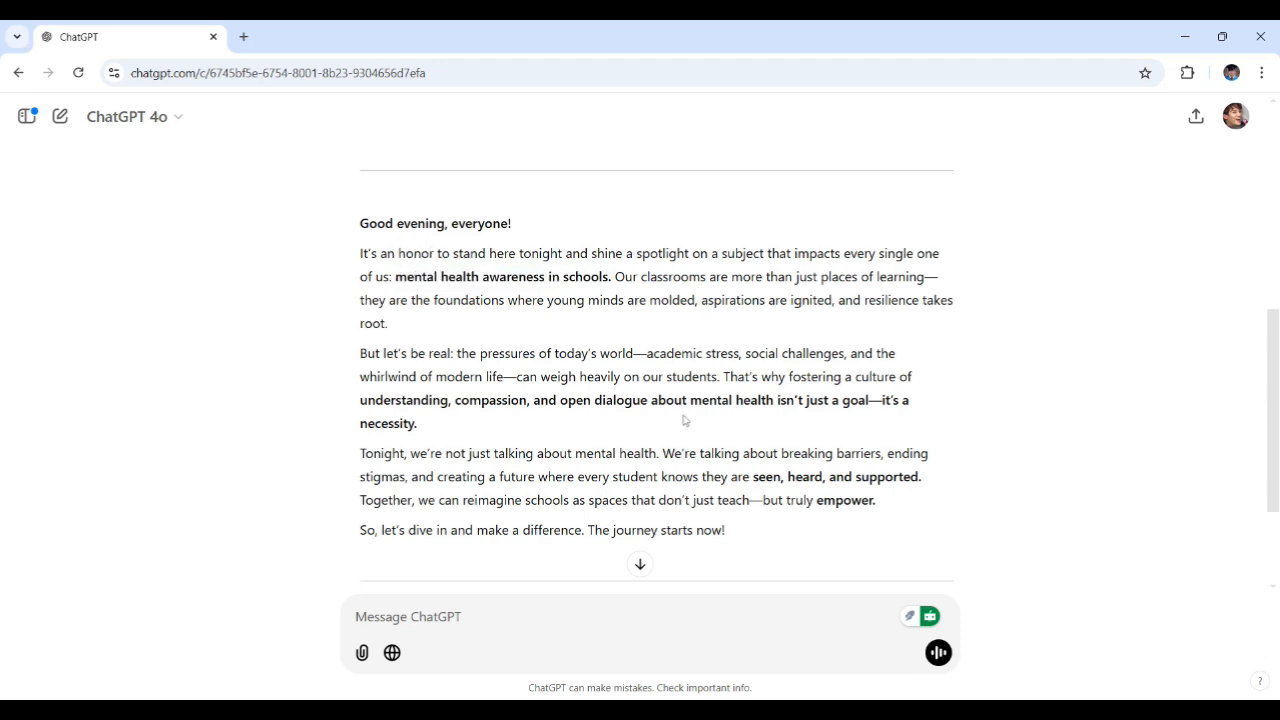
pyautogui.moveTo(360, 400)
pyautogui.mouseDown()
pyautogui.moveTo(386, 423)
pyautogui.moveTo(415, 423)
pyautogui.mouseUp()
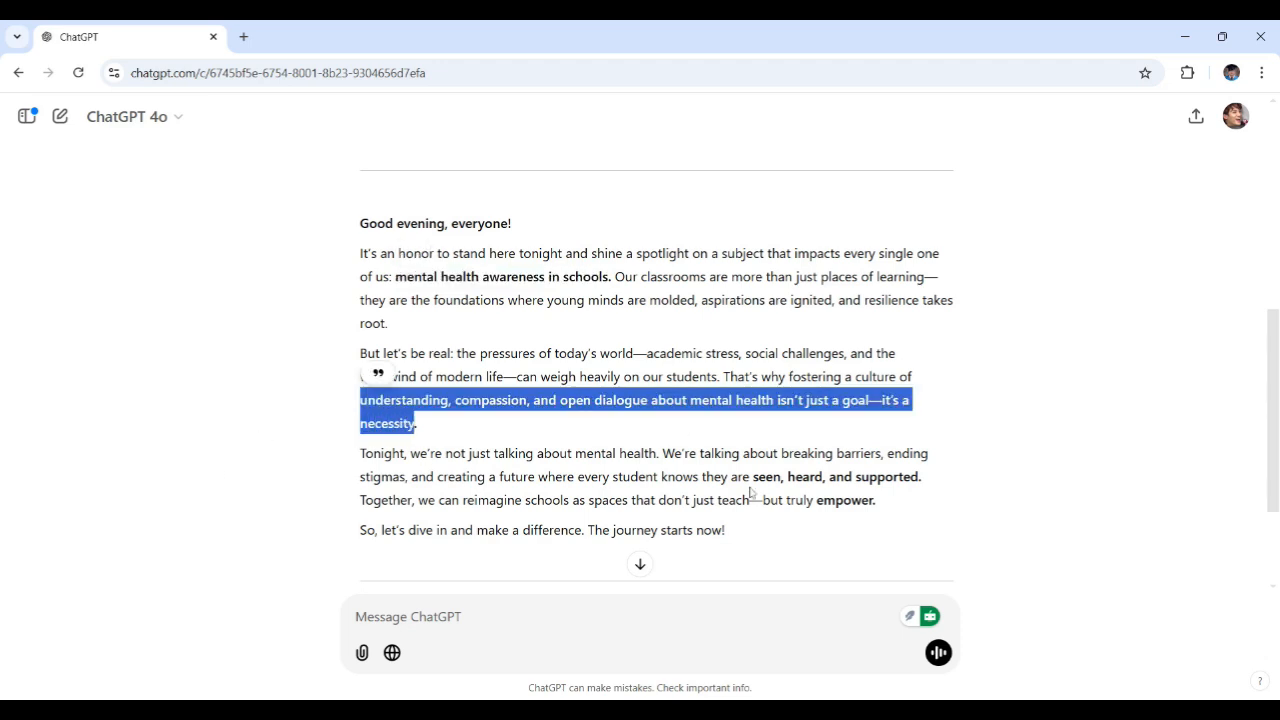
pyautogui.moveTo(753, 477); pyautogui.dragTo(921, 477)
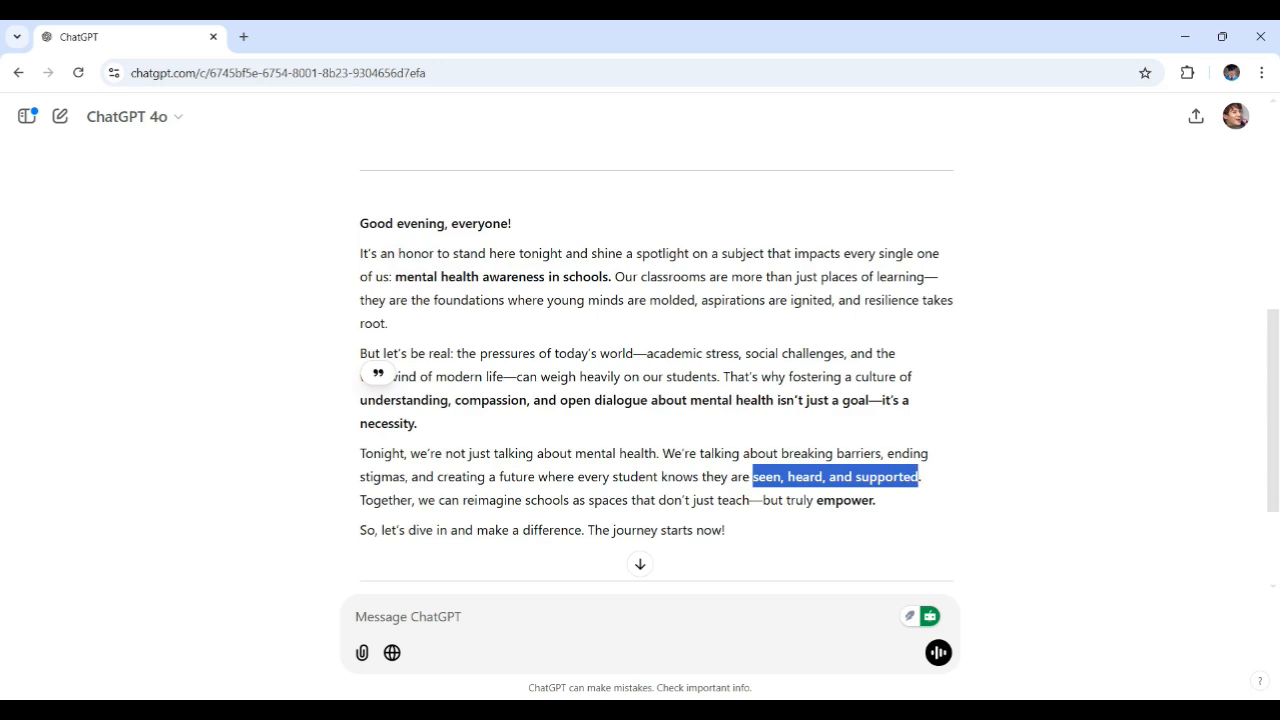
pyautogui.doubleClick(845, 500)
pyautogui.click(678, 470)
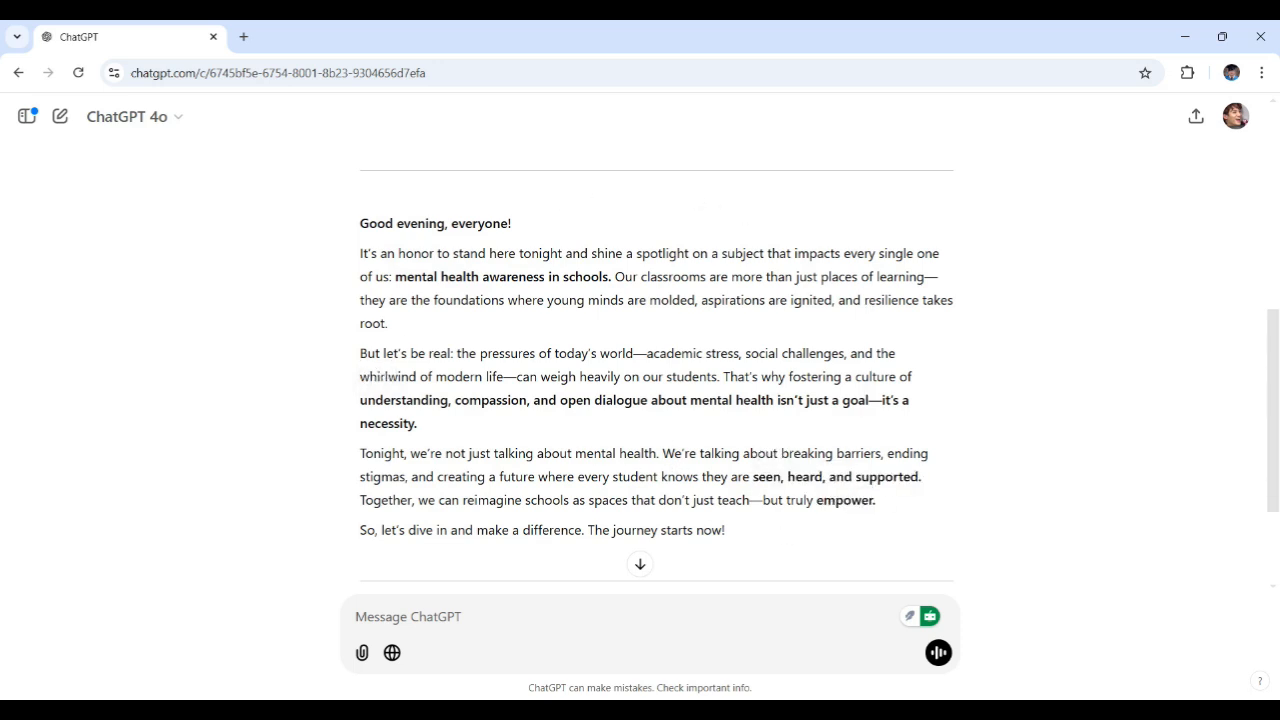
# - Compare the full rewritten introduction with the original text in the submitted prompt
pyautogui.scroll(-1, 832, 455)
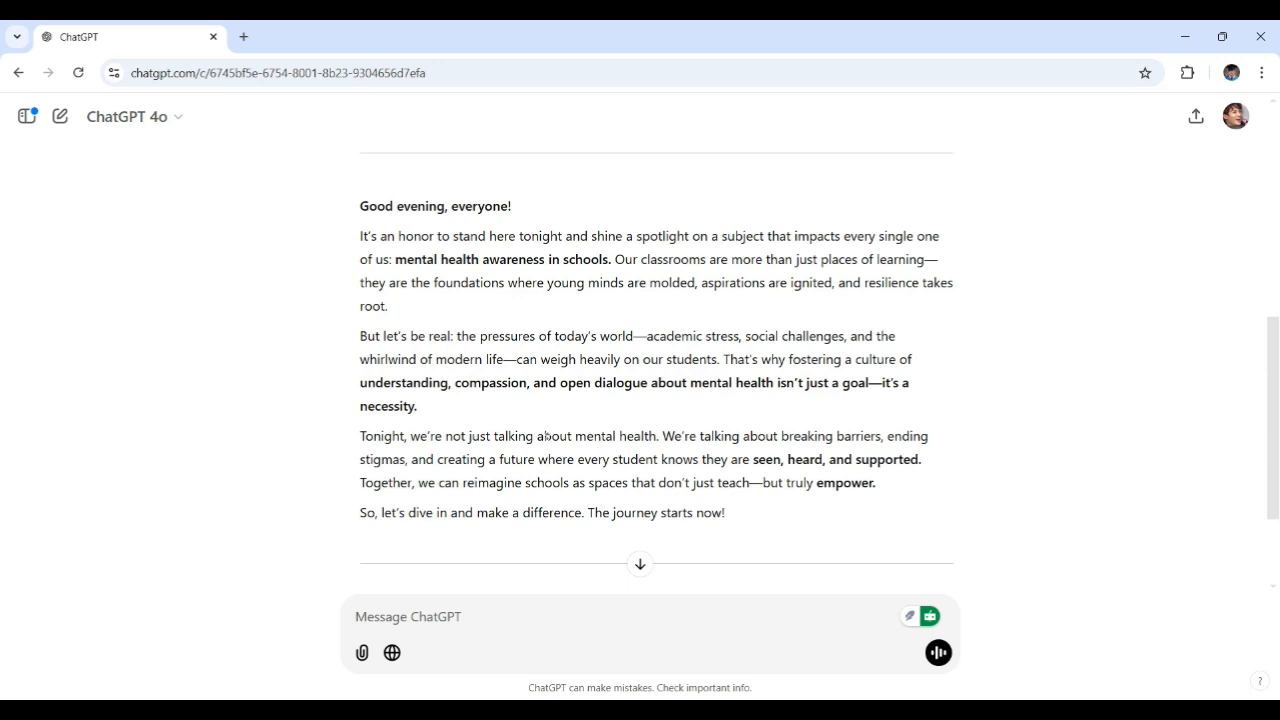
pyautogui.scroll(-1, 570, 491)
pyautogui.scroll(1, 549, 492)
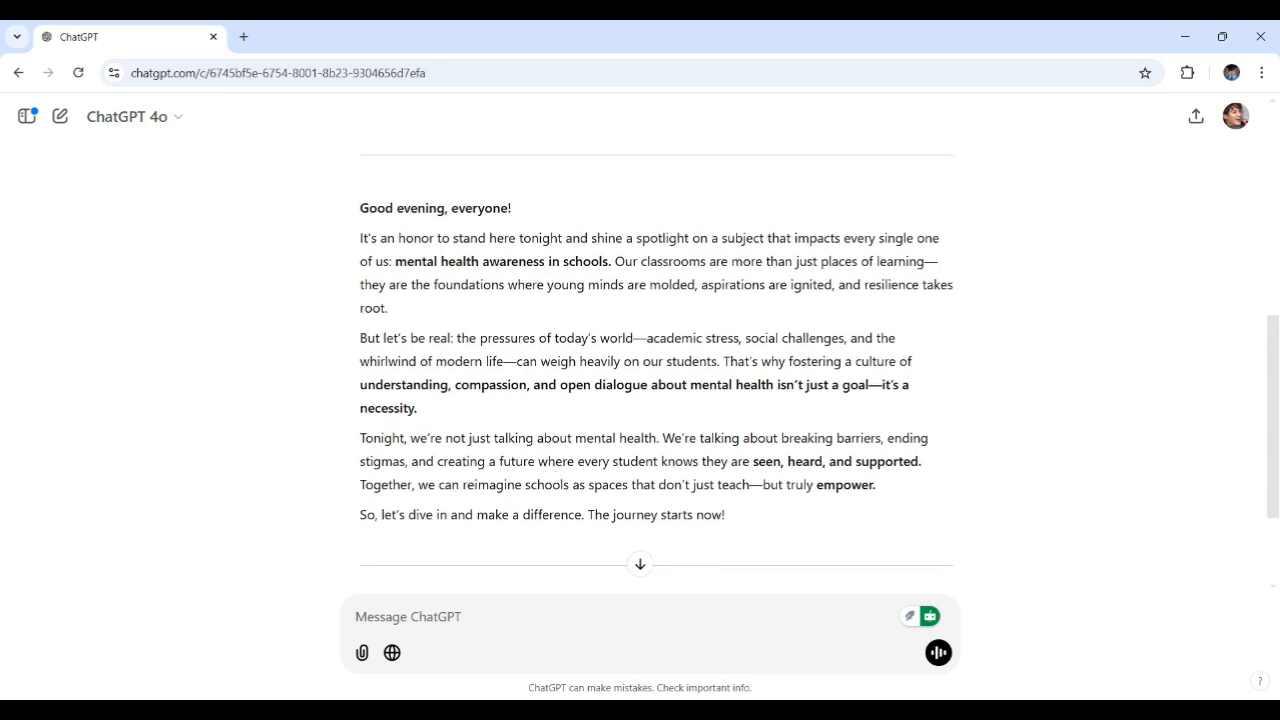
pyautogui.moveTo(361, 213); pyautogui.dragTo(766, 527)
pyautogui.click(755, 540)
pyautogui.scroll(5, 755, 540)
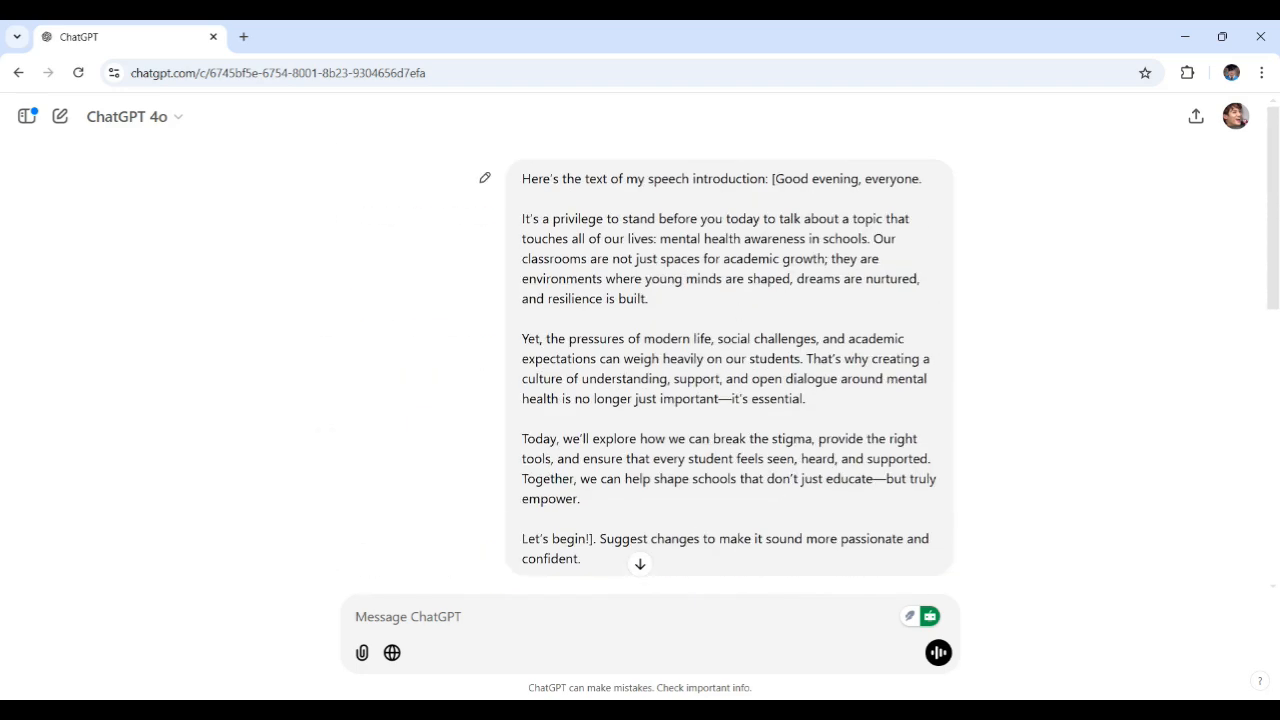
pyautogui.scroll(-5, 677, 368)
pyautogui.scroll(1, 689, 320)
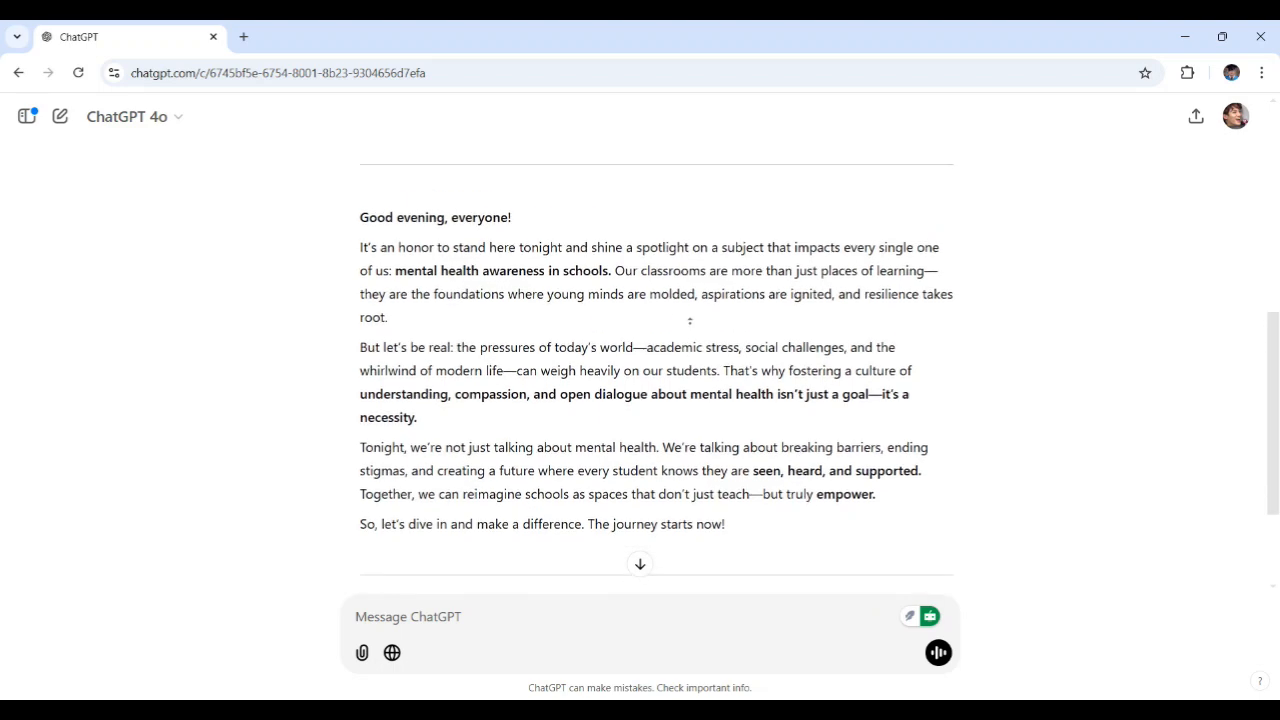